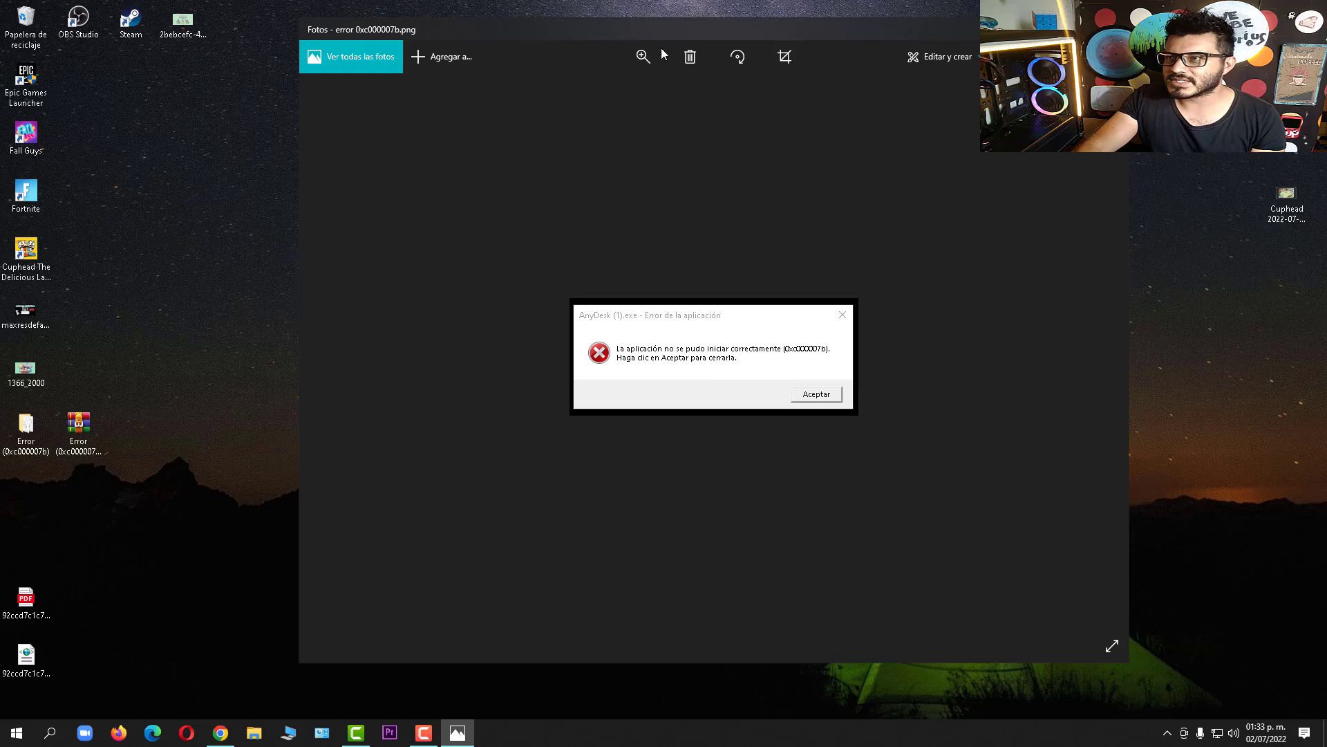
# Enlarge the 0xc000007b error screenshot to read its message, and close the image viewer
pyautogui.click(644, 56)
pyautogui.click(675, 88)
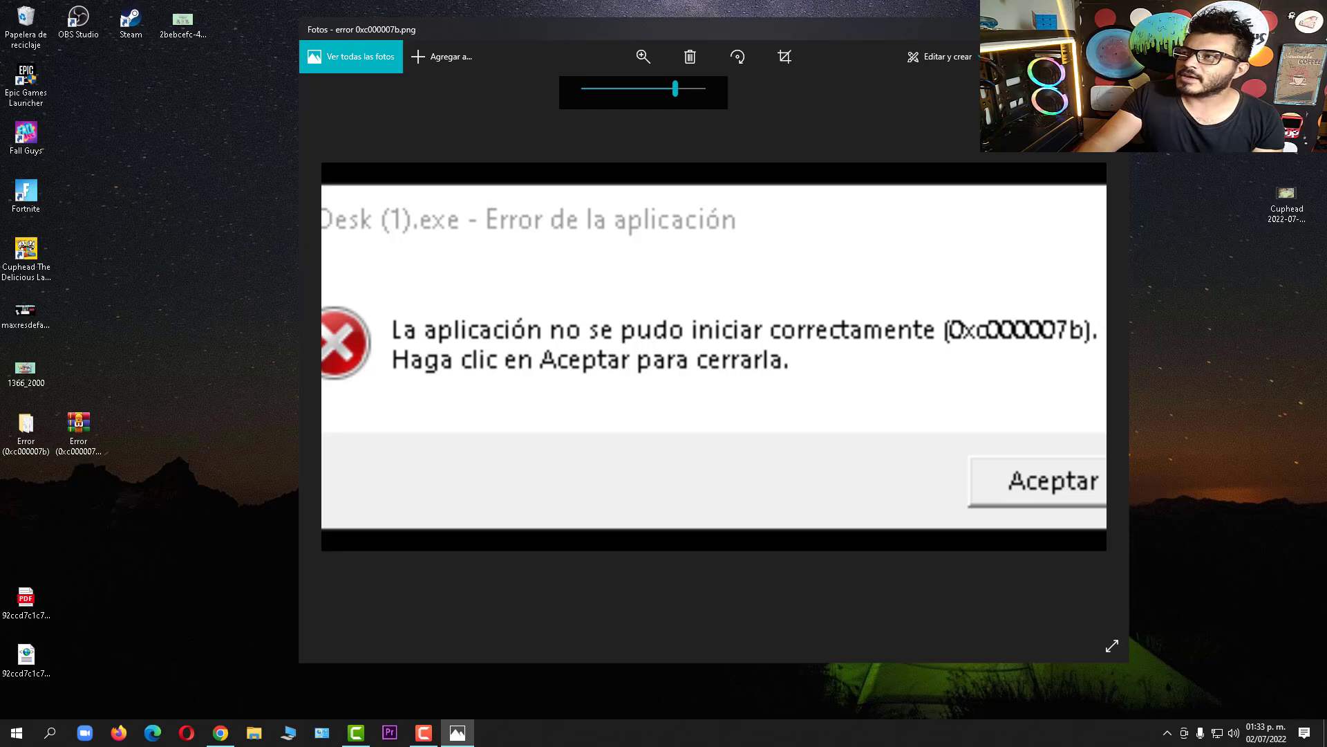
pyautogui.hotkey('alt', 'F4')
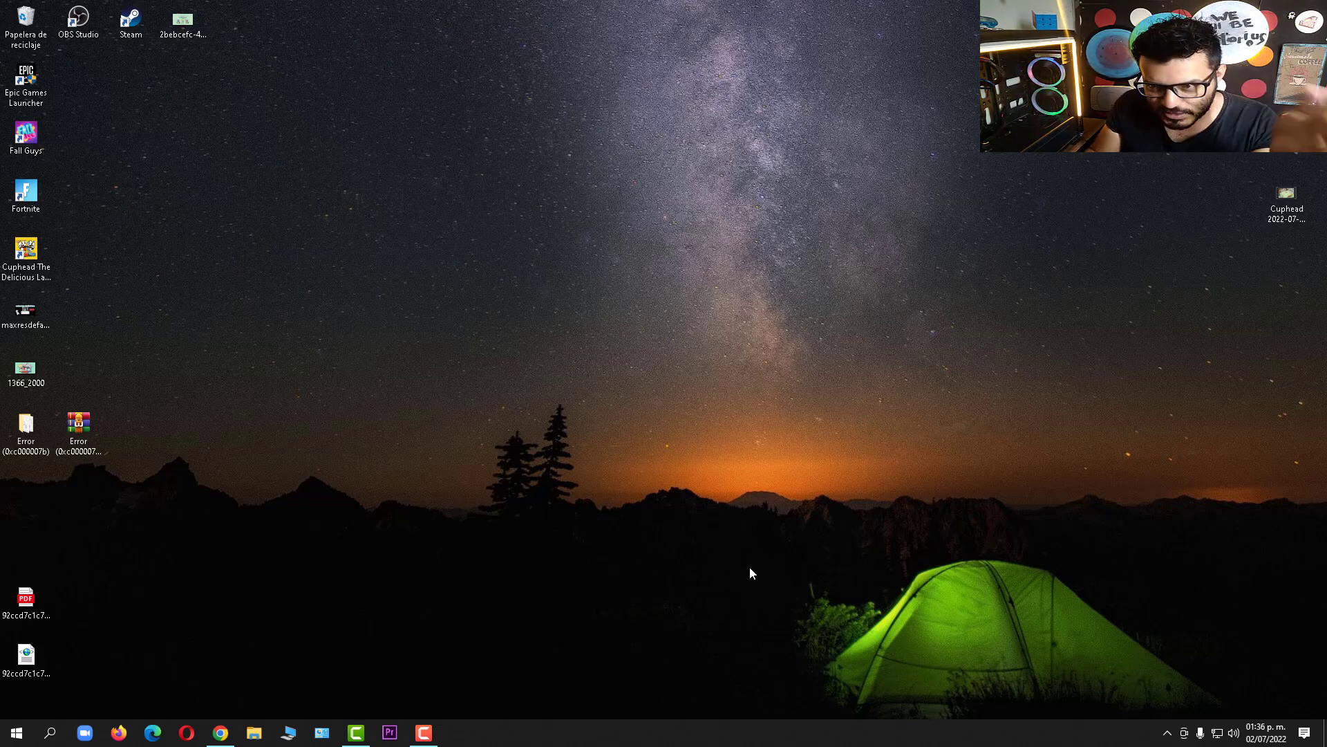
# Switch to Chrome to view the MediaFire download page of the Error (0xc000007b) archive, and return to the desktop
pyautogui.click(220, 732)
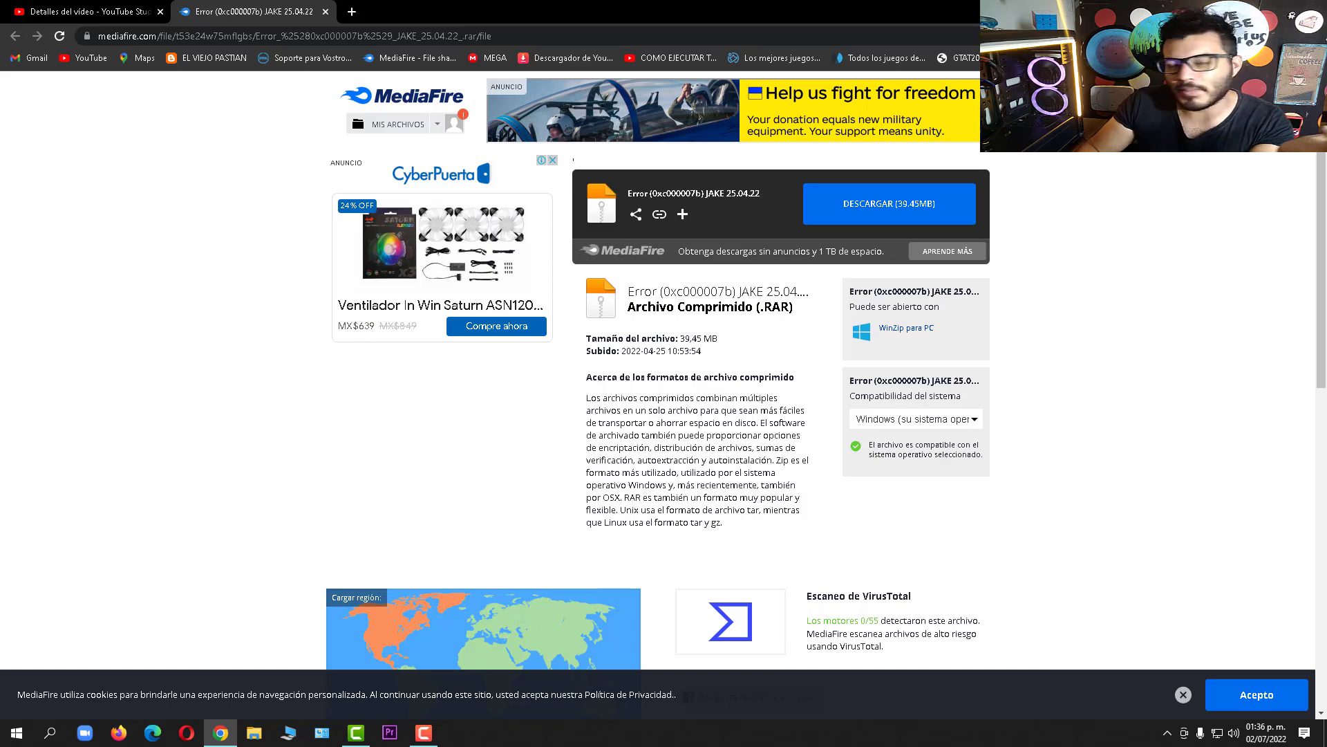
pyautogui.click(1247, 11)
# Move the Error (0xc000007b) archive and its extracted folder side by side into the open area of the desktop
pyautogui.moveTo(82, 458); pyautogui.dragTo(208, 489)
pyautogui.moveTo(260, 441); pyautogui.dragTo(260, 441)
pyautogui.rightClick(260, 441)
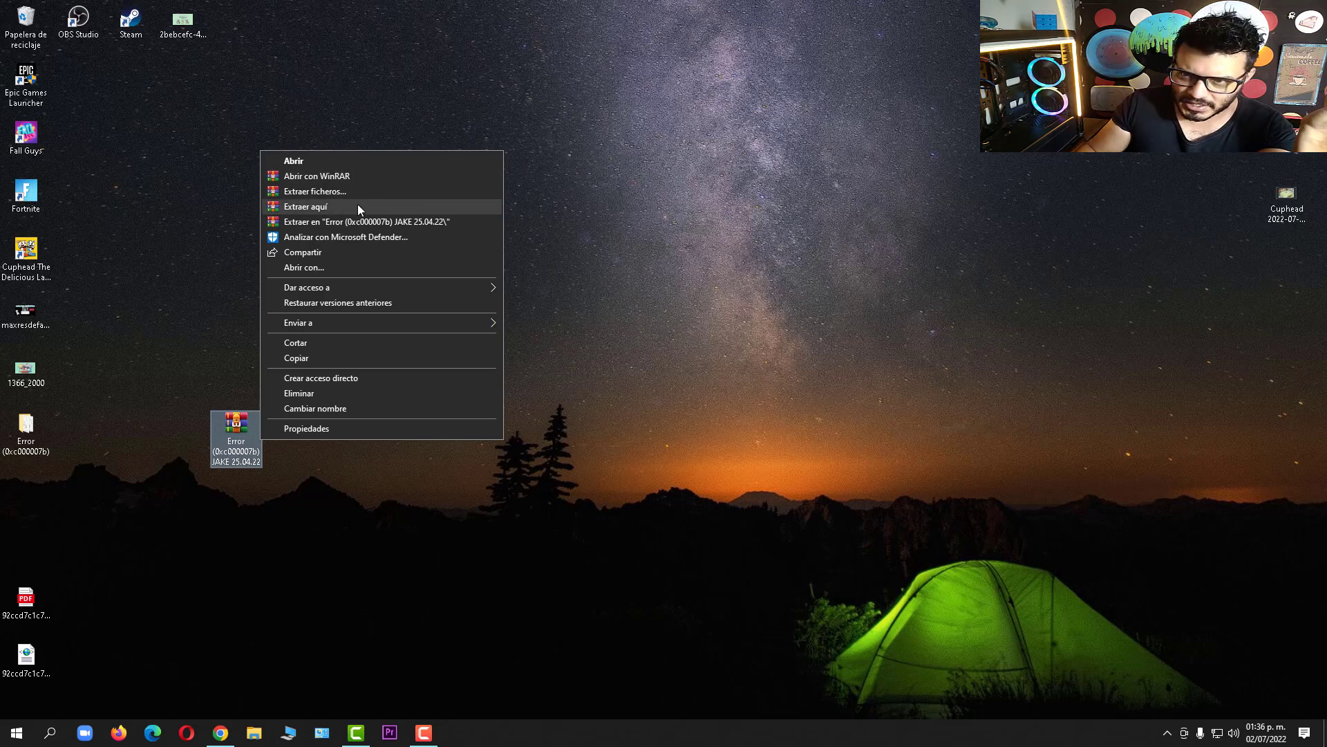
pyautogui.moveTo(28, 414); pyautogui.dragTo(341, 456)
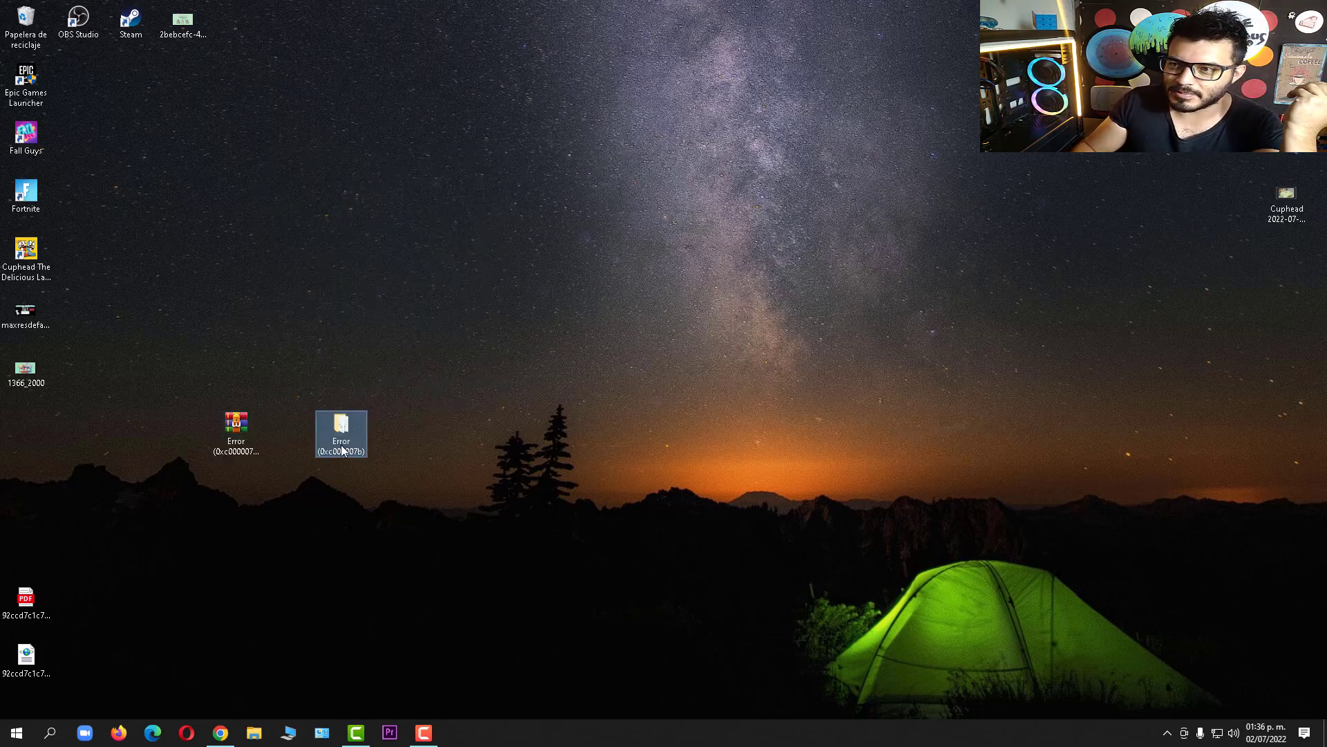
# Open the Error (0xc000007b) folder in a maximized window and copy all of its files
pyautogui.doubleClick(343, 450)
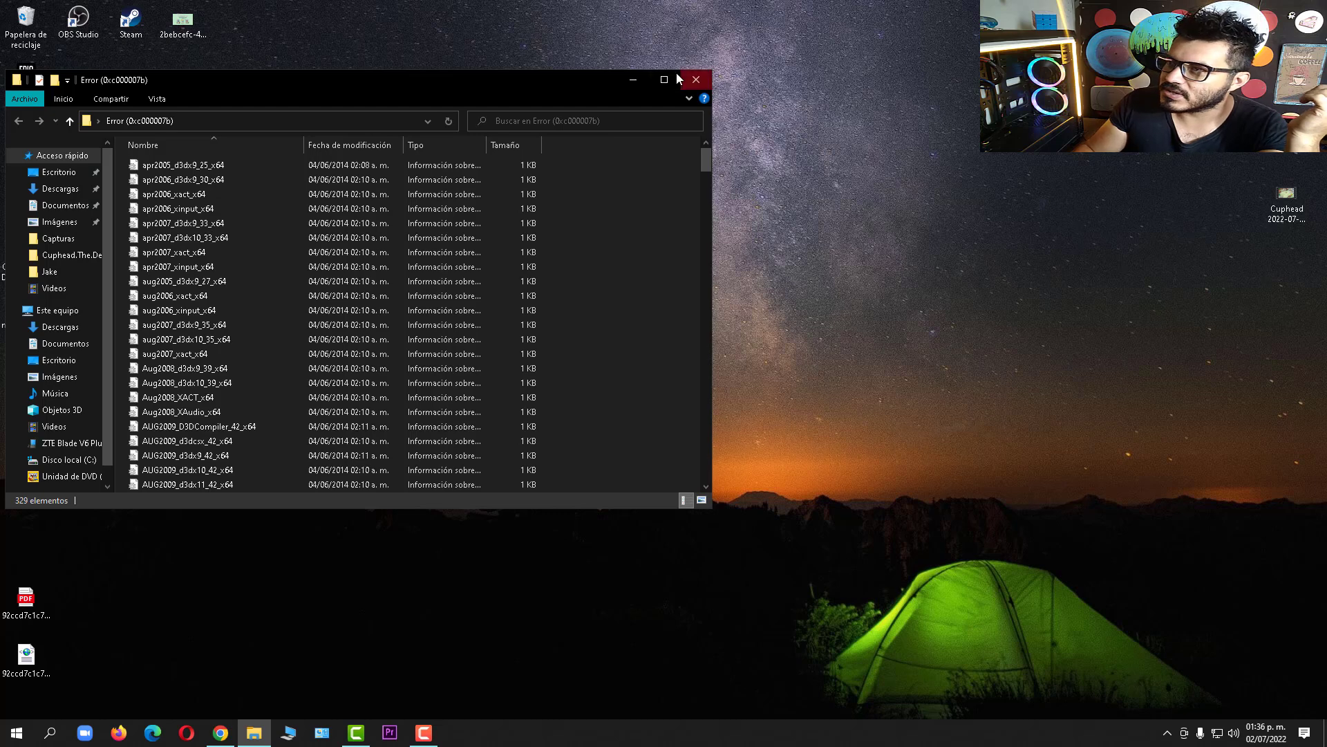
pyautogui.click(662, 72)
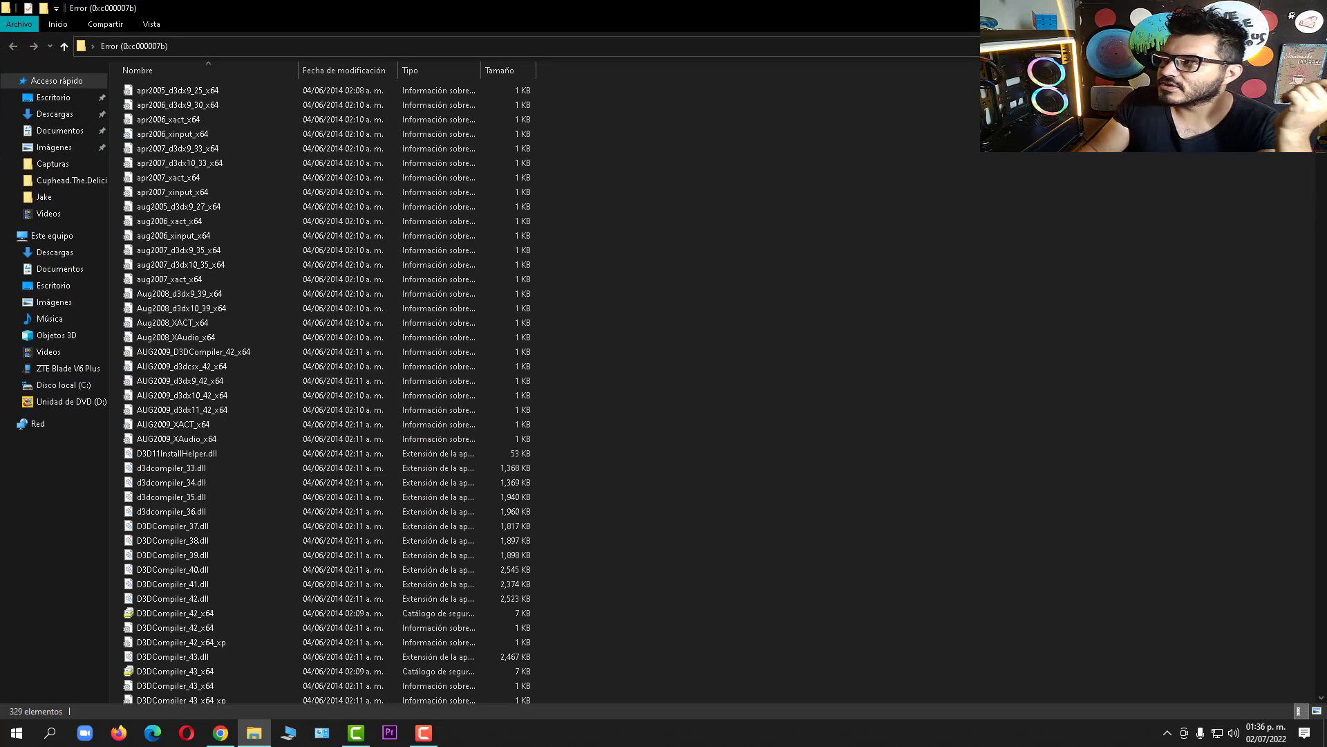
pyautogui.moveTo(1319, 131); pyautogui.dragTo(1304, 656)
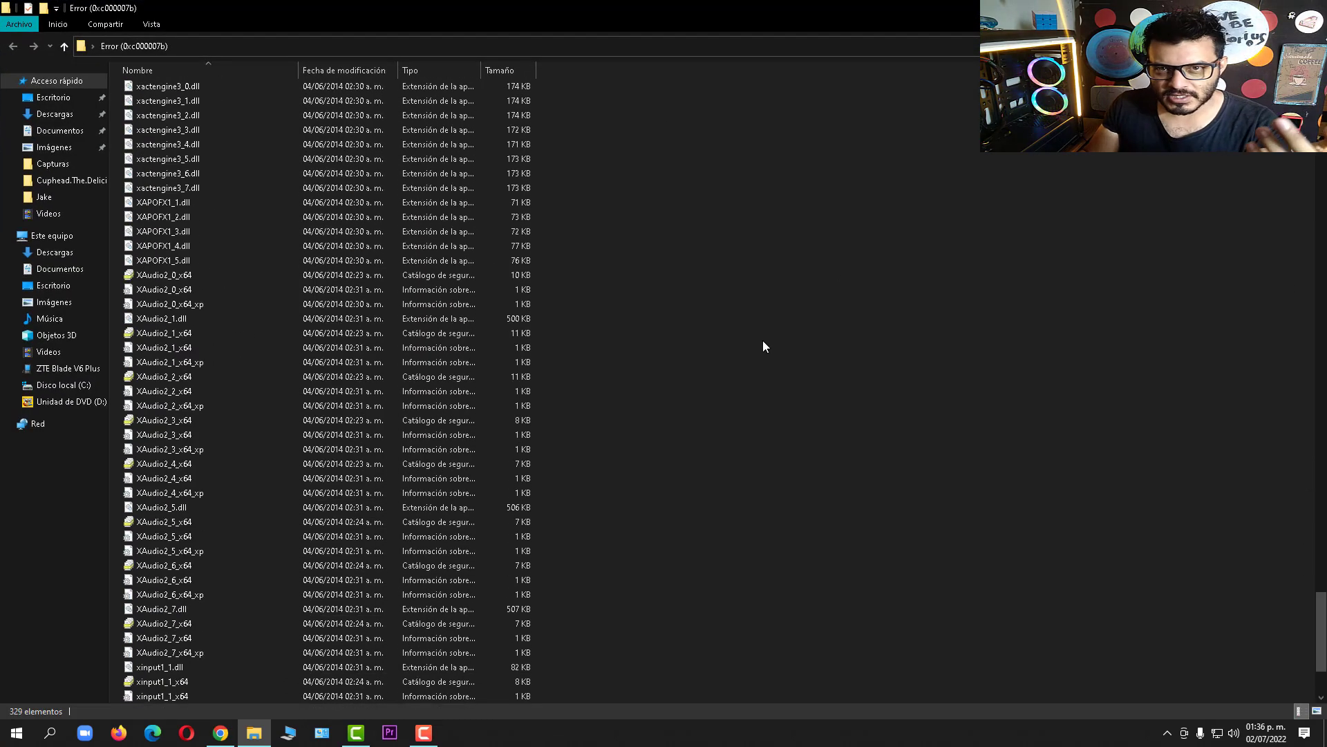
pyautogui.hotkey('ctrl', 'a')
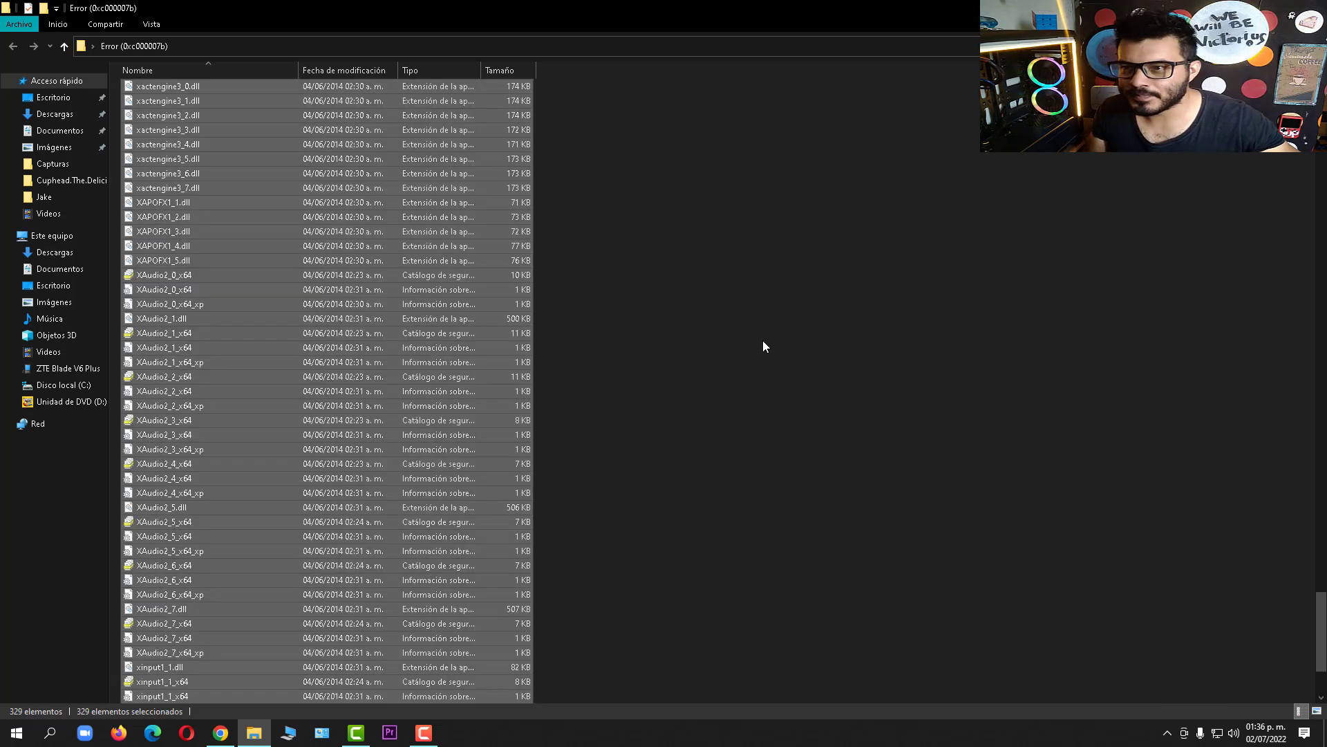
pyautogui.rightClick(321, 379)
pyautogui.click(352, 542)
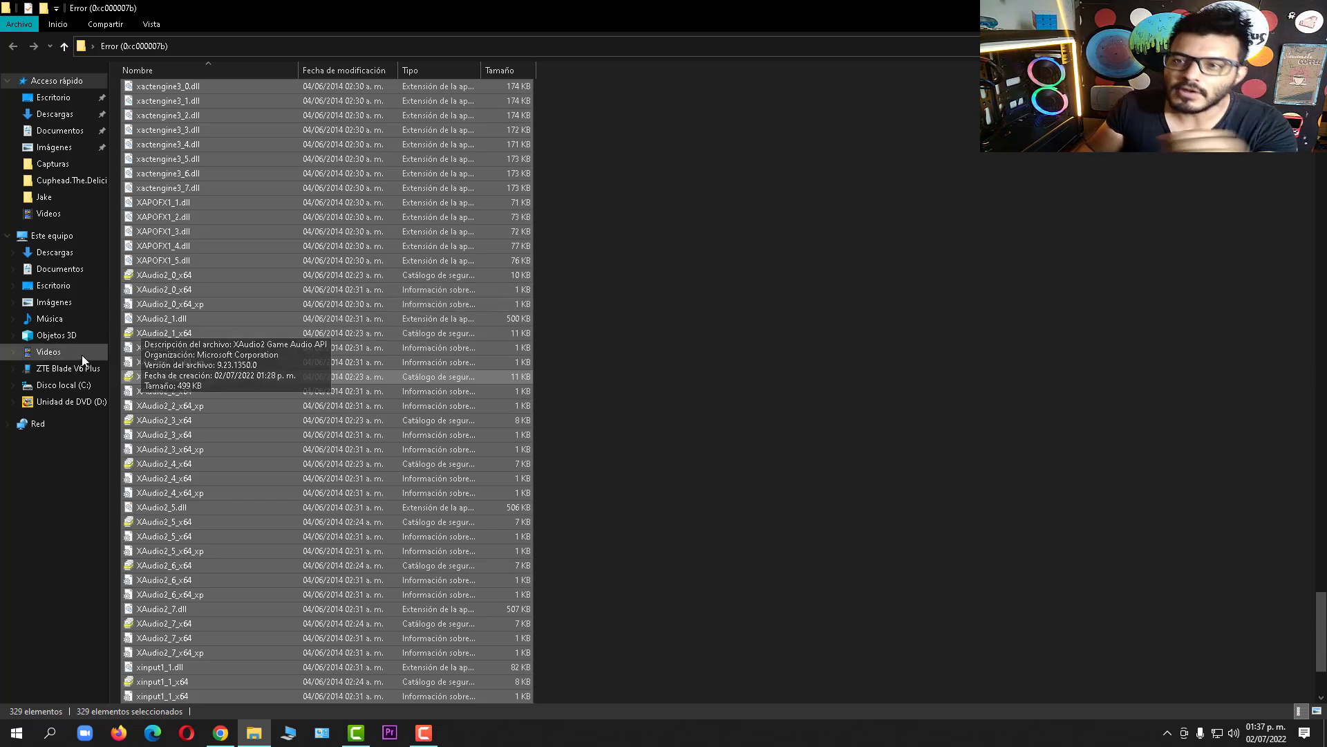
# Open the System32 folder inside Windows on local disk C:
pyautogui.click(86, 385)
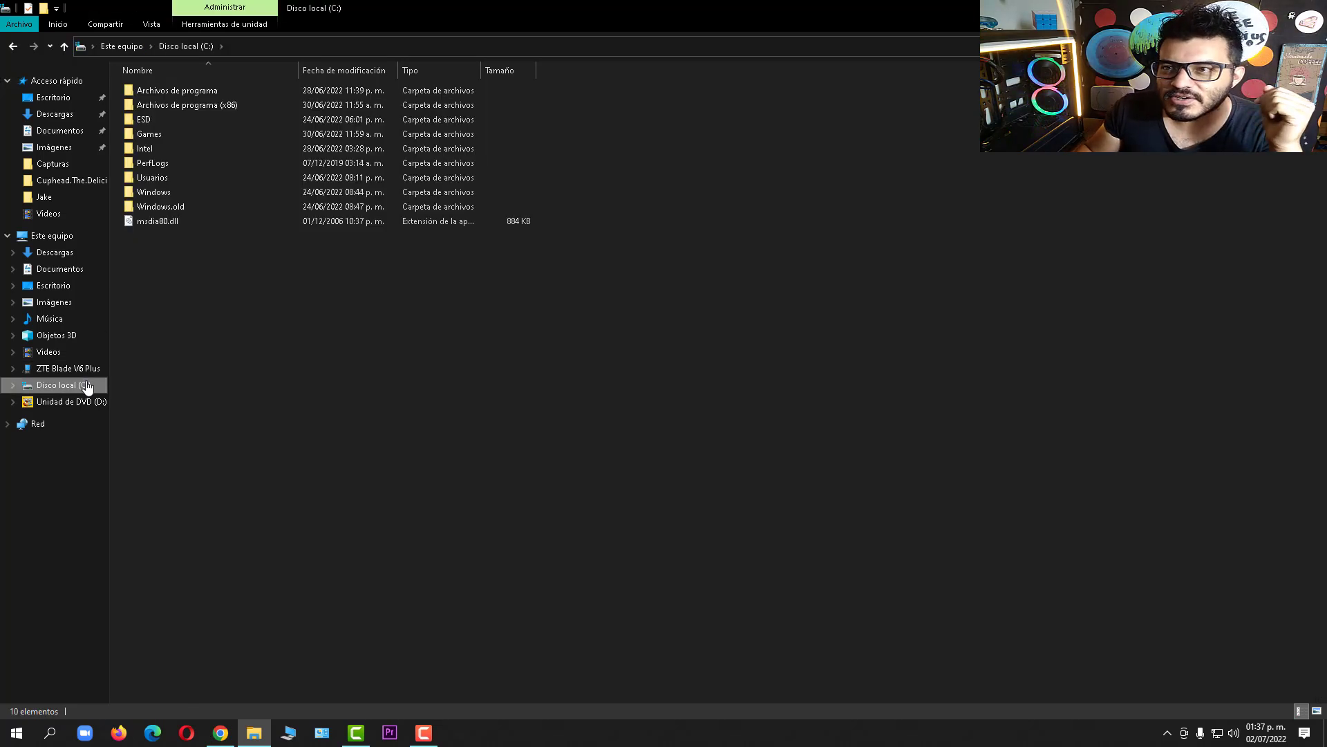
pyautogui.doubleClick(161, 190)
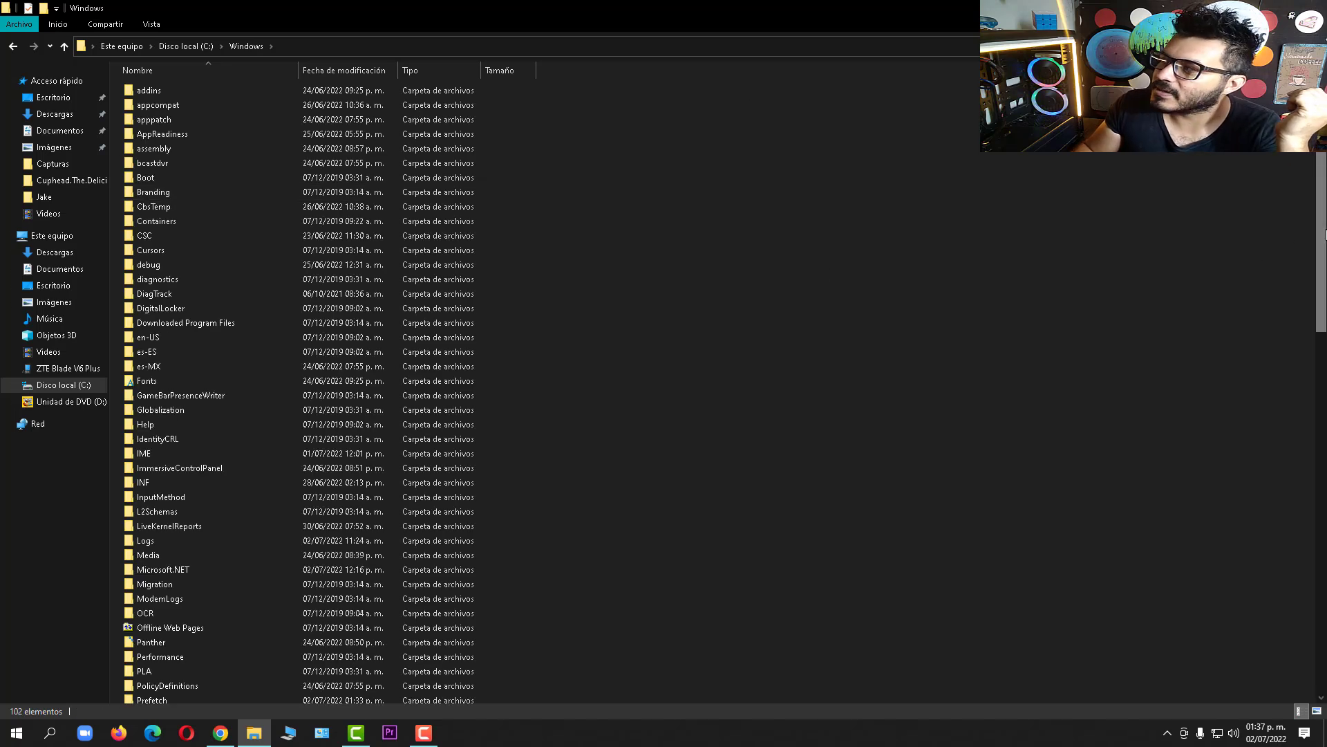
pyautogui.moveTo(1326, 235); pyautogui.dragTo(1325, 494)
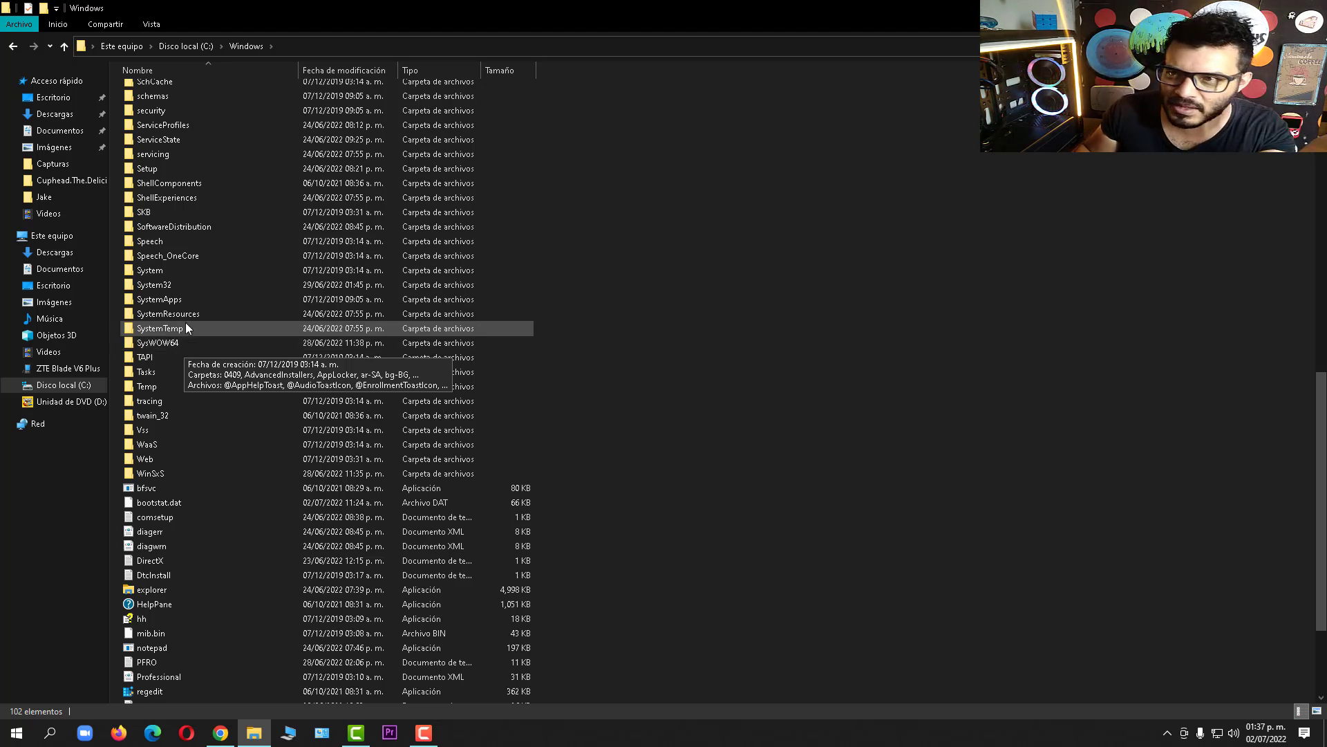
pyautogui.doubleClick(167, 284)
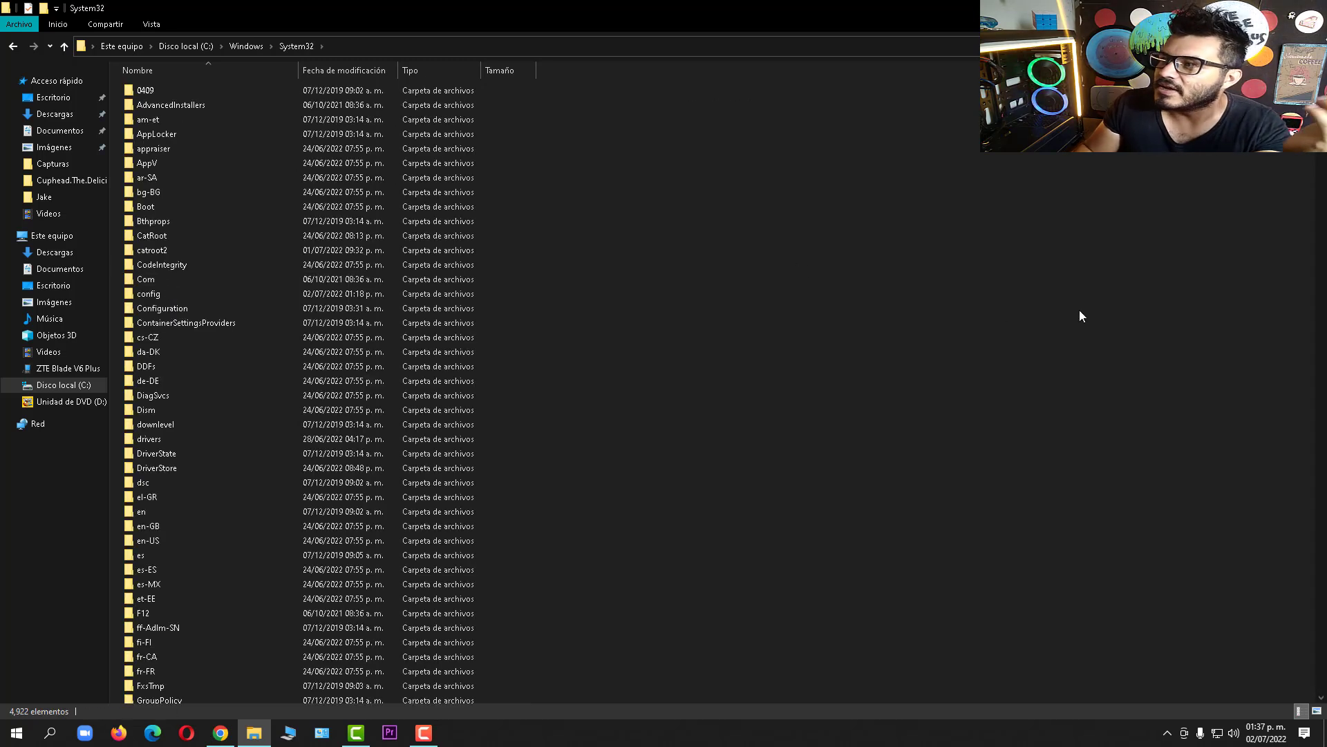
# Paste the copied files into System32, replacing existing ones, granting administrator permission for all items and skipping every item still denied
pyautogui.rightClick(1034, 287)
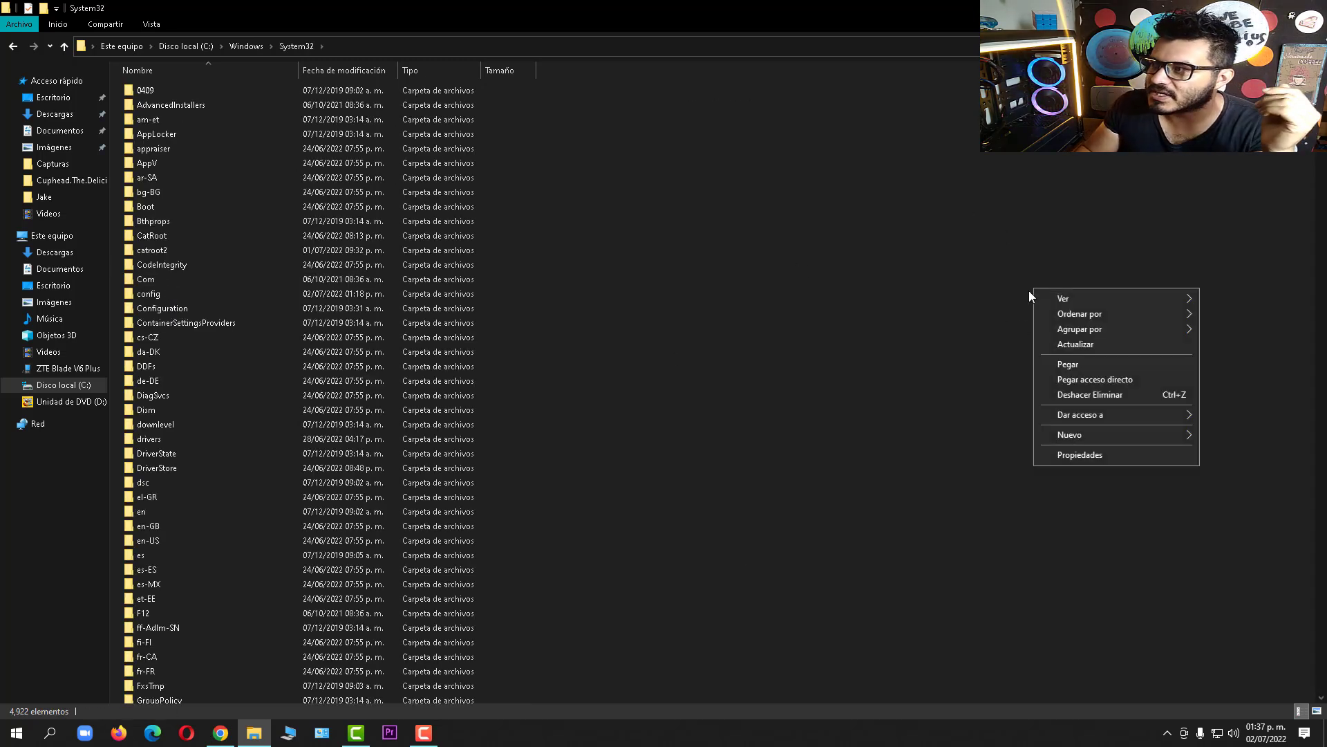
pyautogui.click(1056, 364)
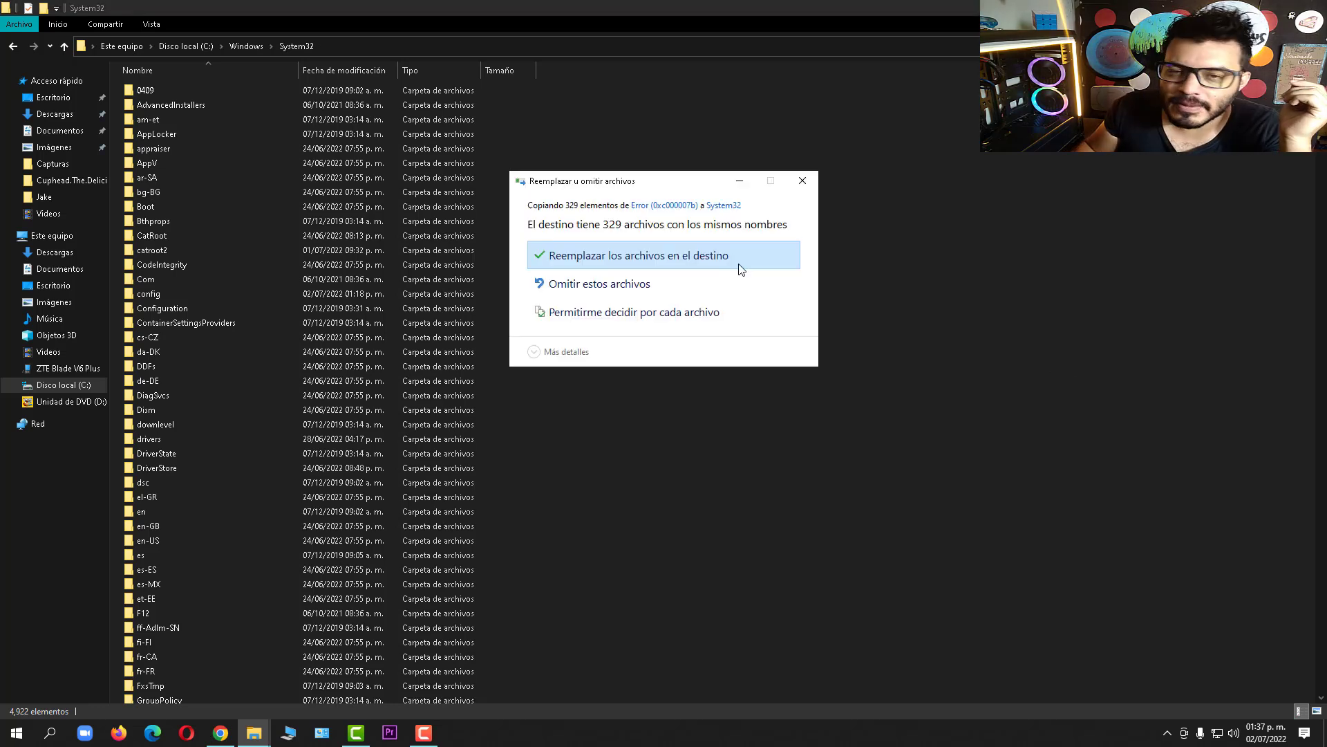
pyautogui.click(739, 264)
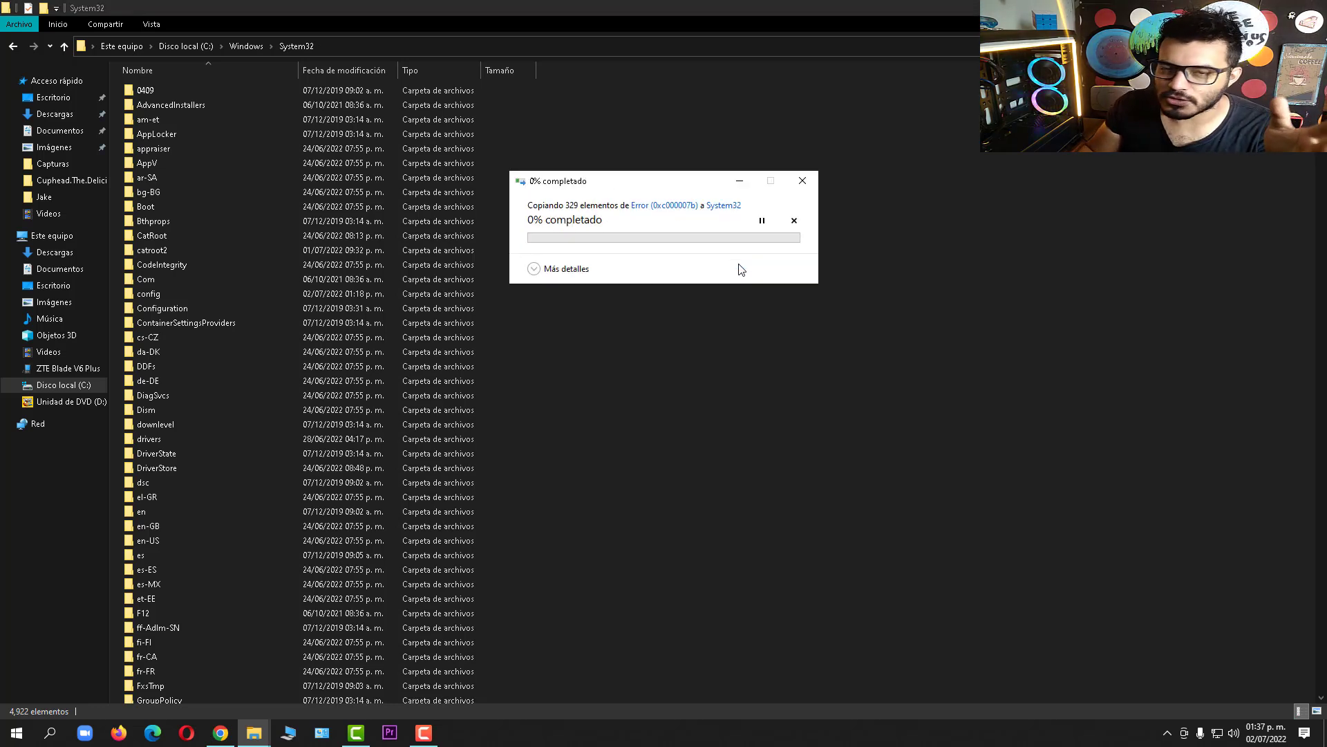
pyautogui.click(533, 290)
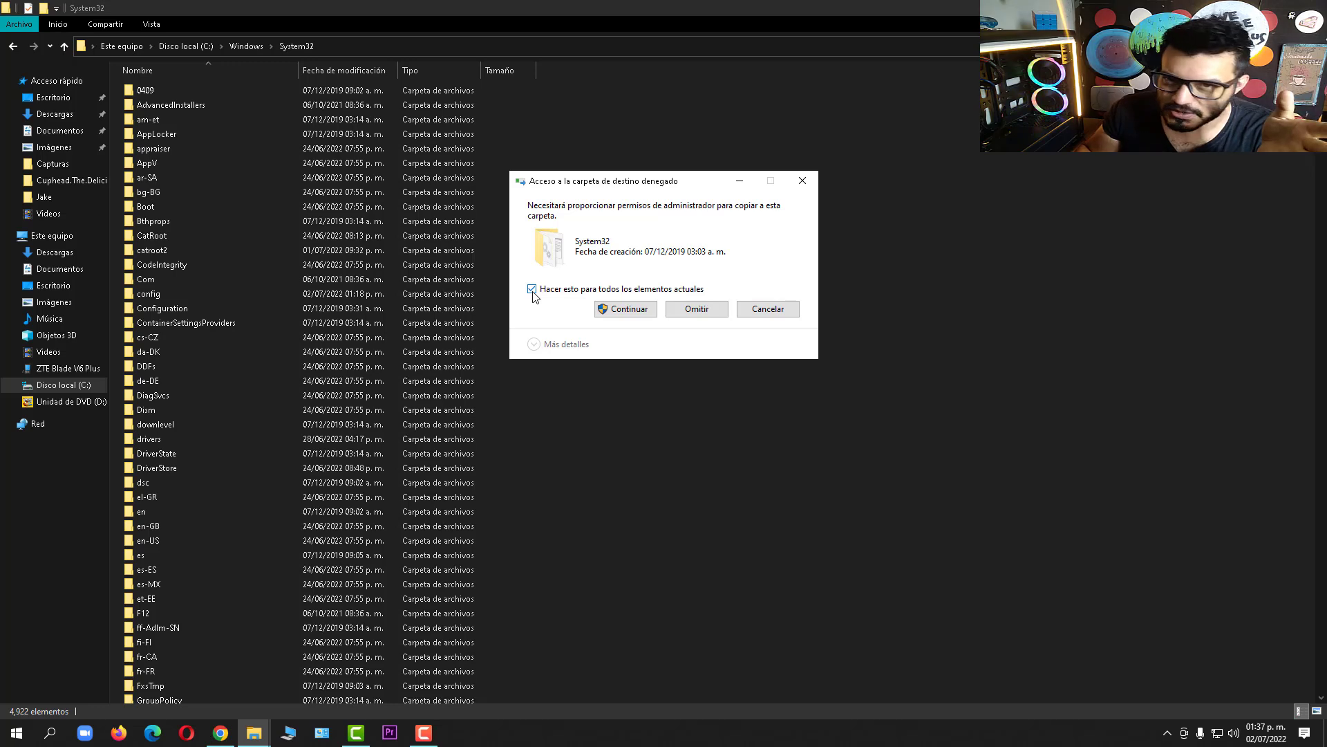
pyautogui.click(608, 311)
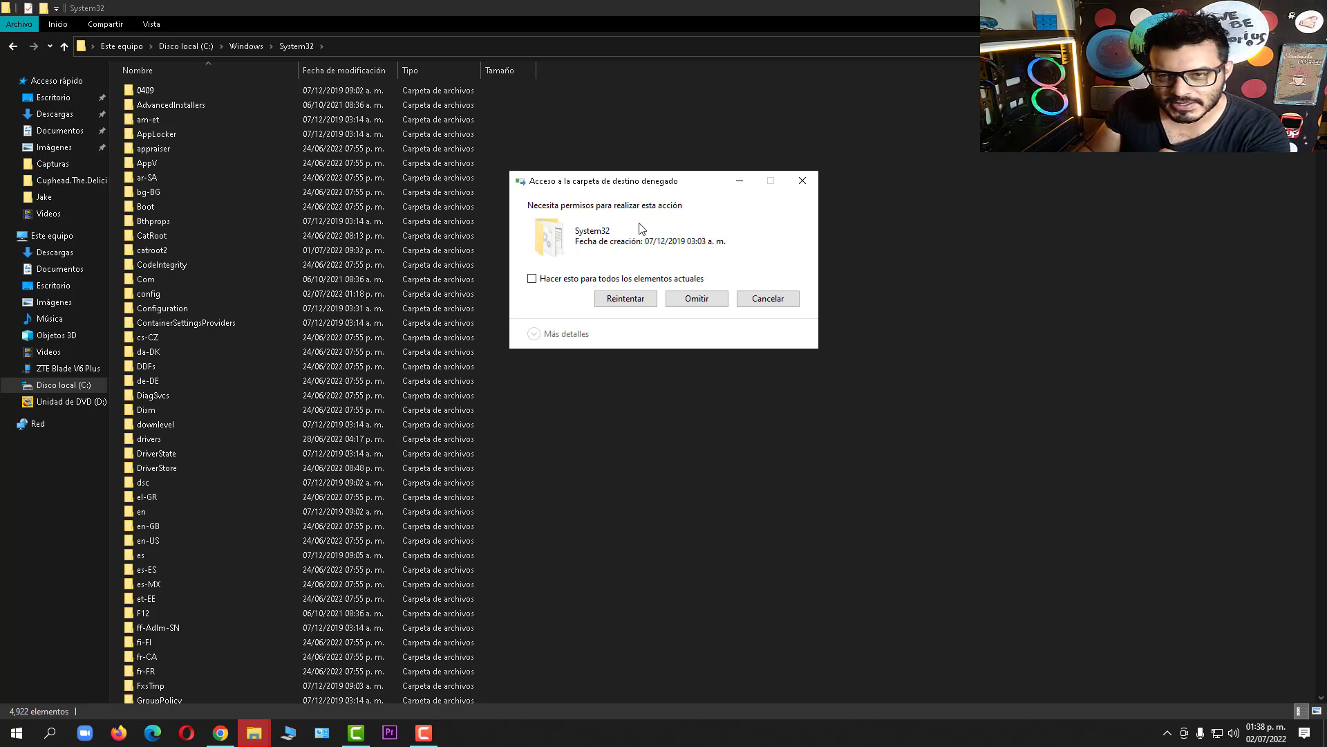
pyautogui.click(531, 278)
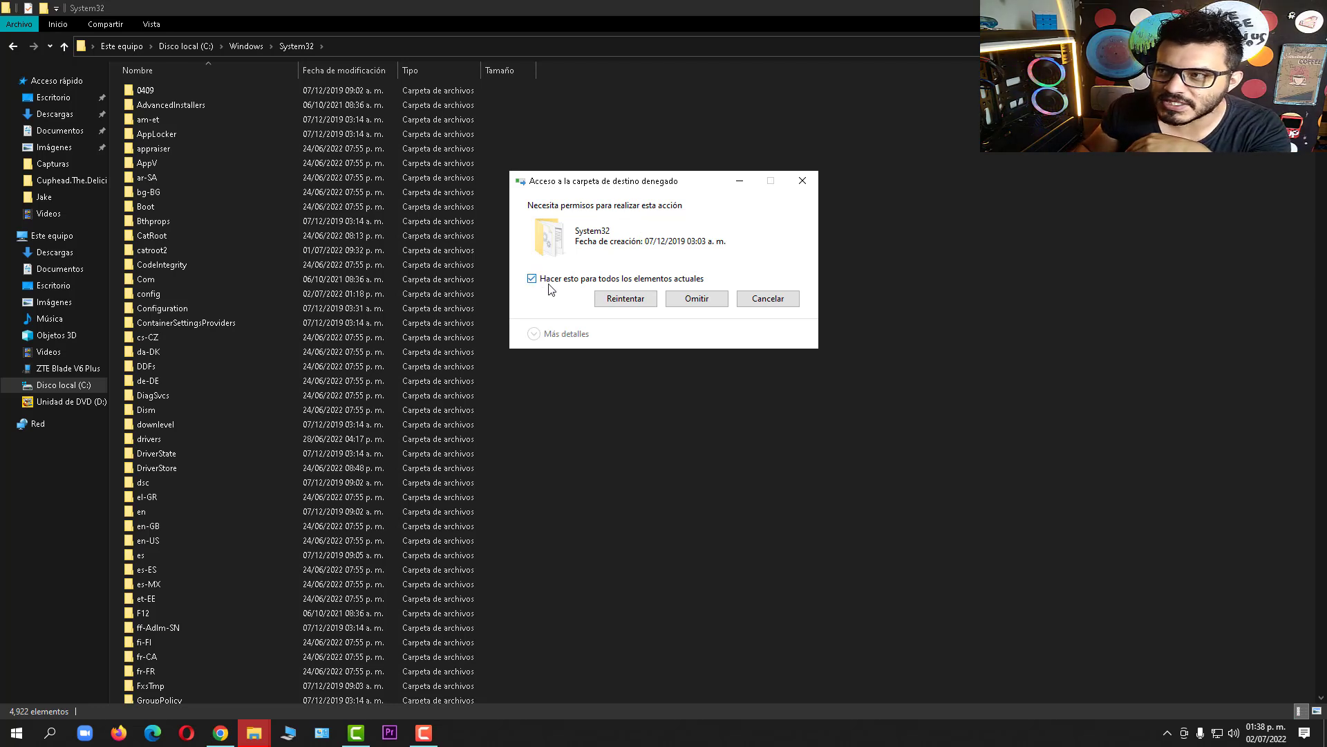
pyautogui.click(683, 303)
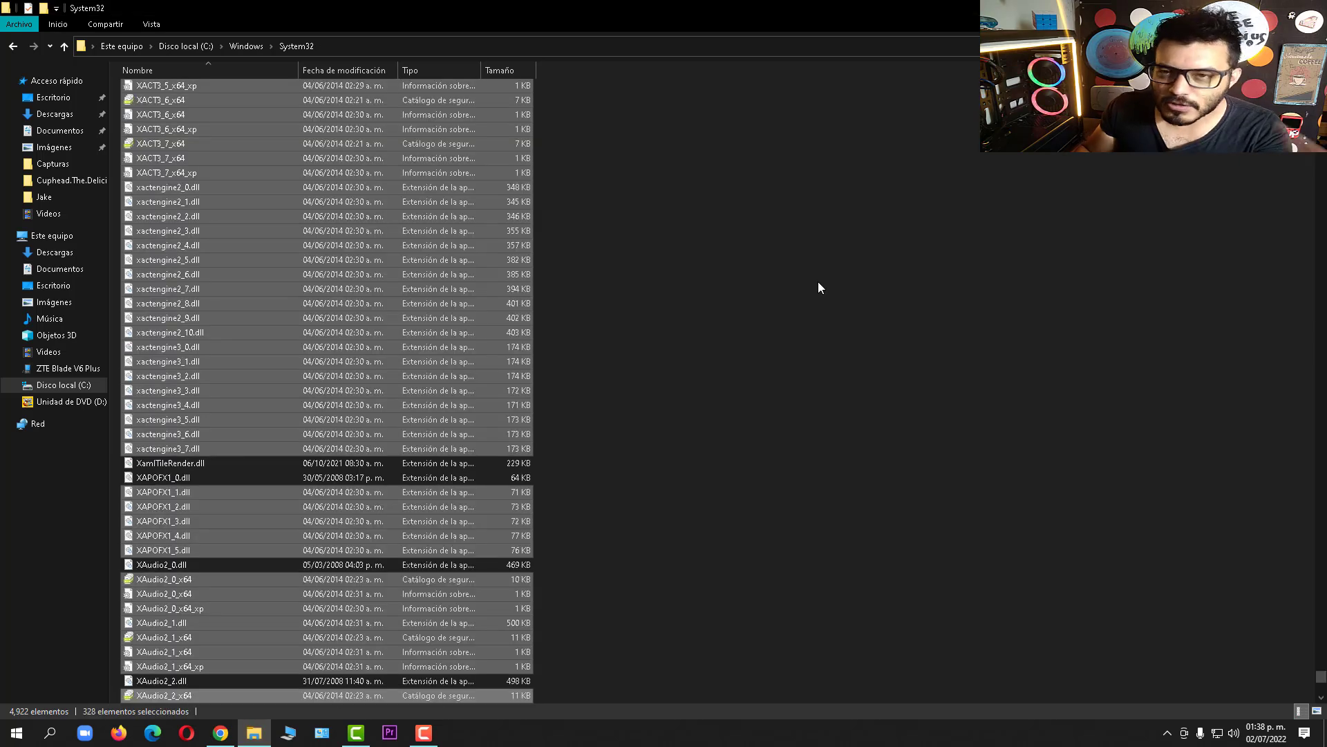
# Return to the Windows folder and open its SysWOW64 subfolder
pyautogui.click(248, 47)
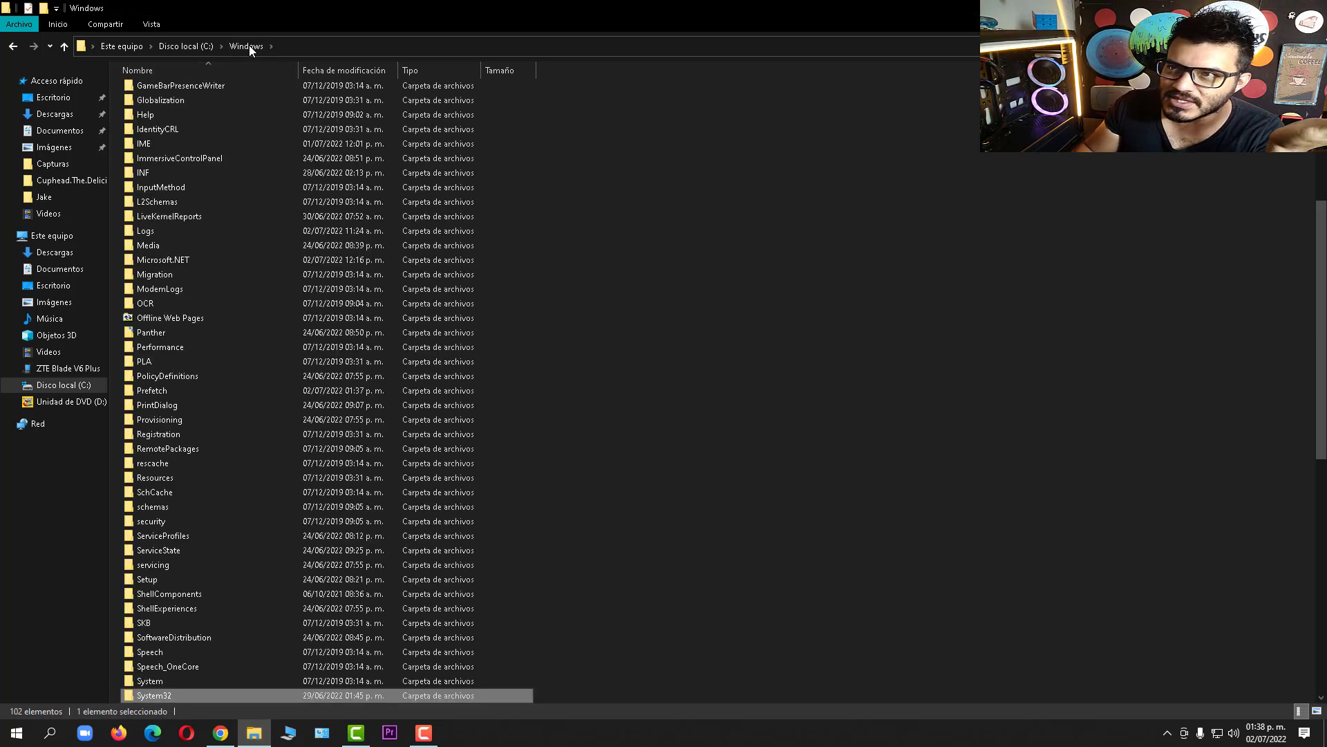
pyautogui.scroll(-4, 641, 359)
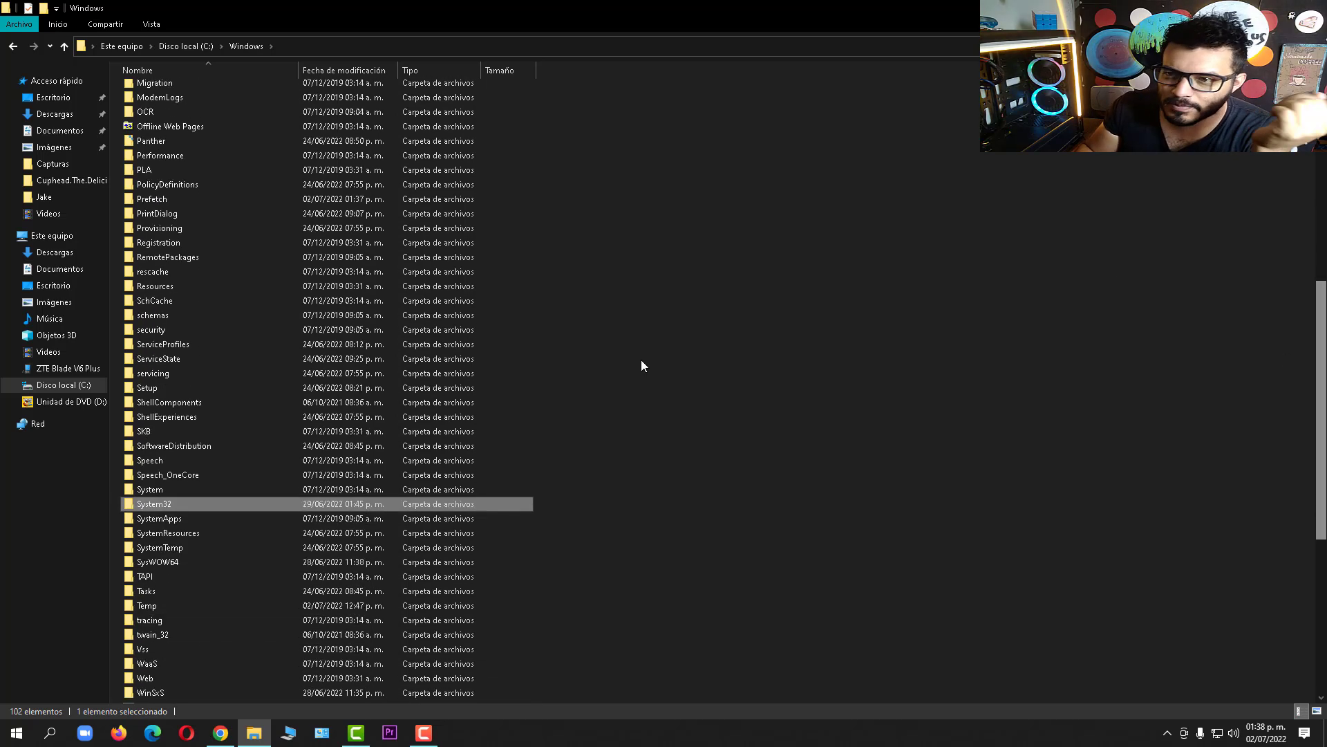
pyautogui.doubleClick(236, 565)
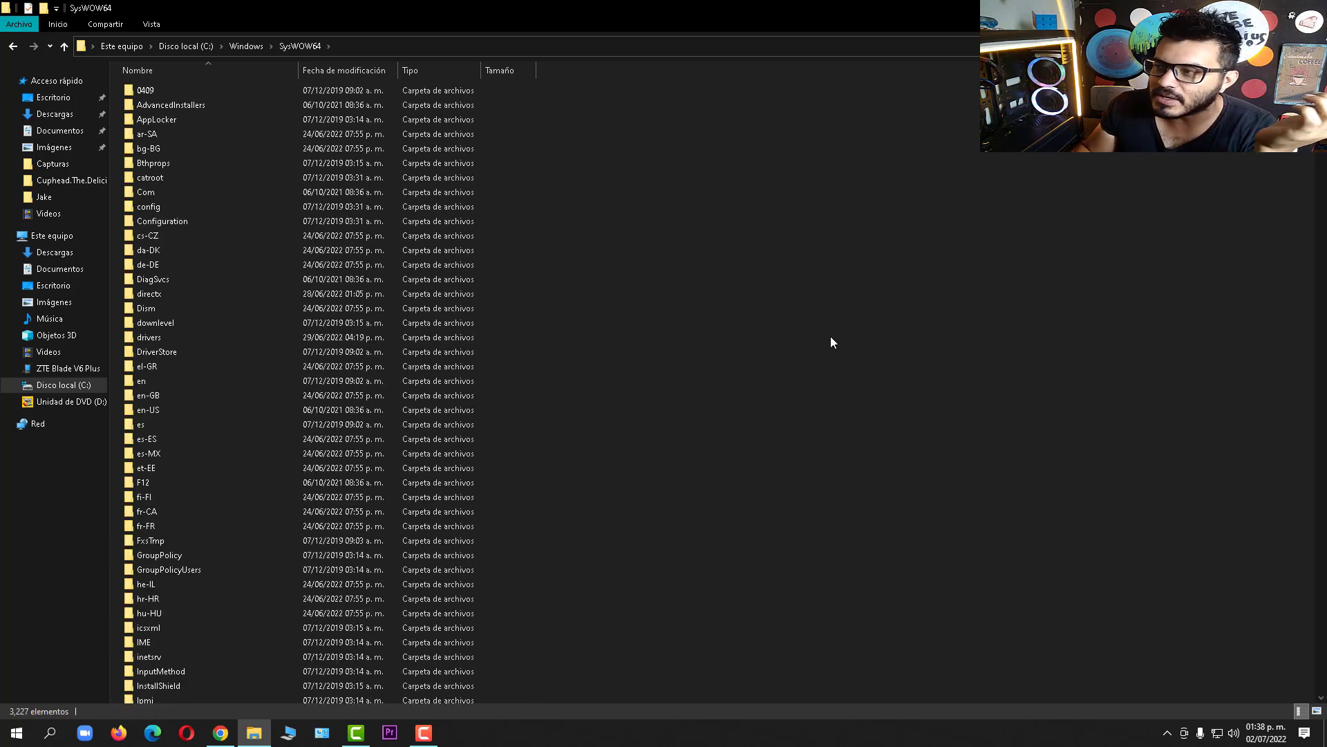
# Paste the copied files into SysWOW64, replacing existing ones, granting administrator permission for all items and skipping every item still denied
pyautogui.rightClick(891, 344)
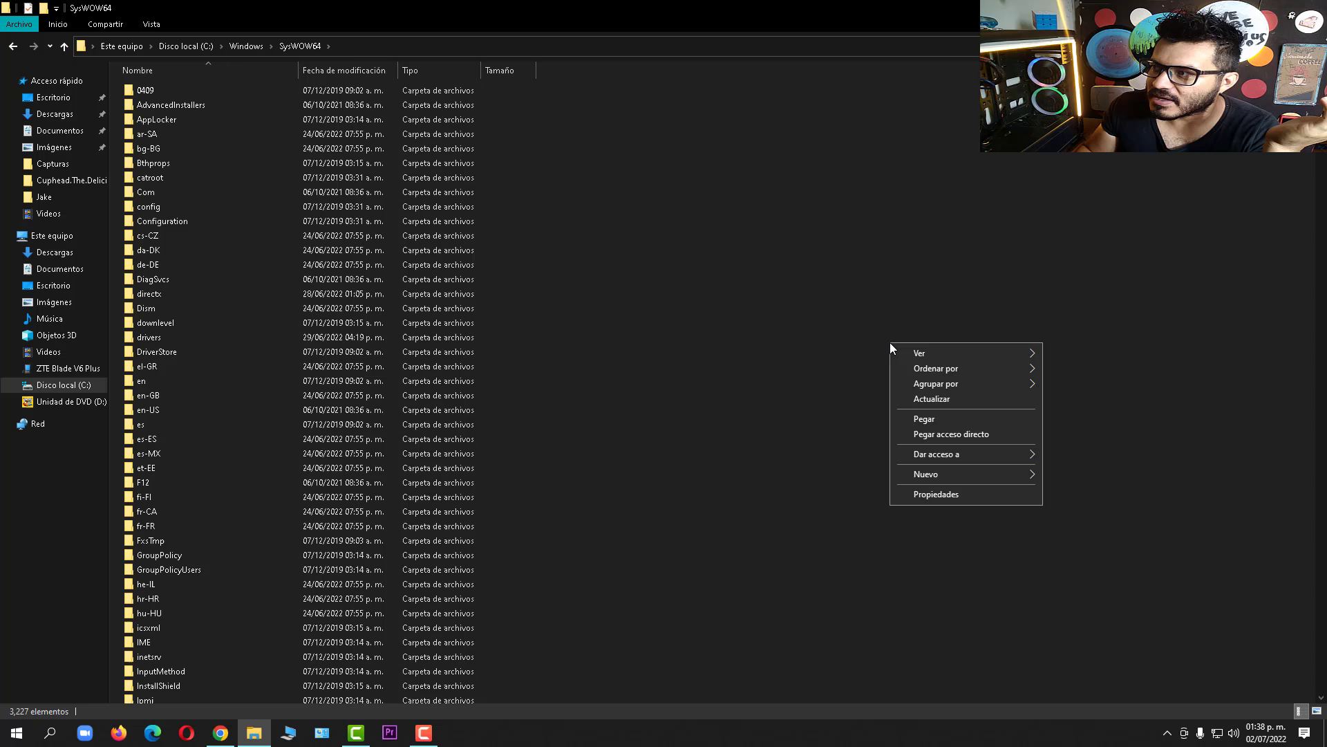
pyautogui.click(923, 423)
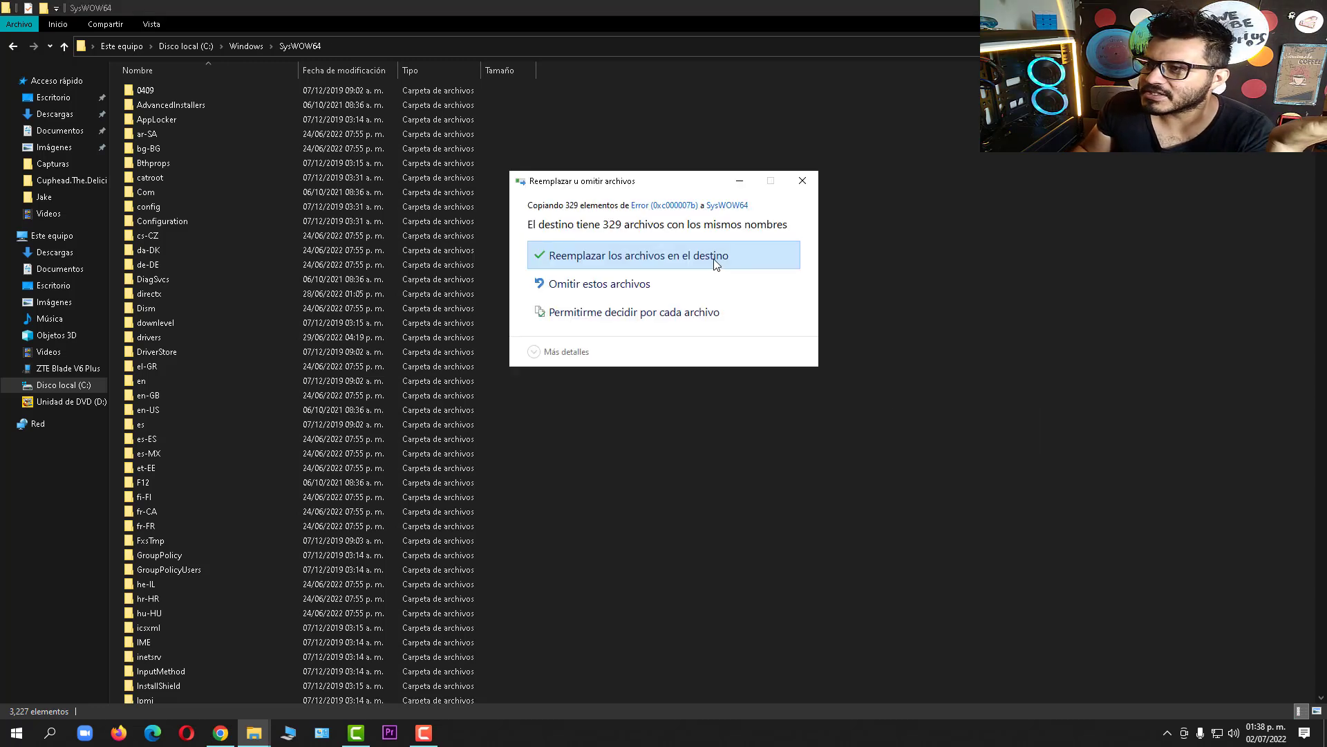
pyautogui.click(715, 259)
pyautogui.click(531, 290)
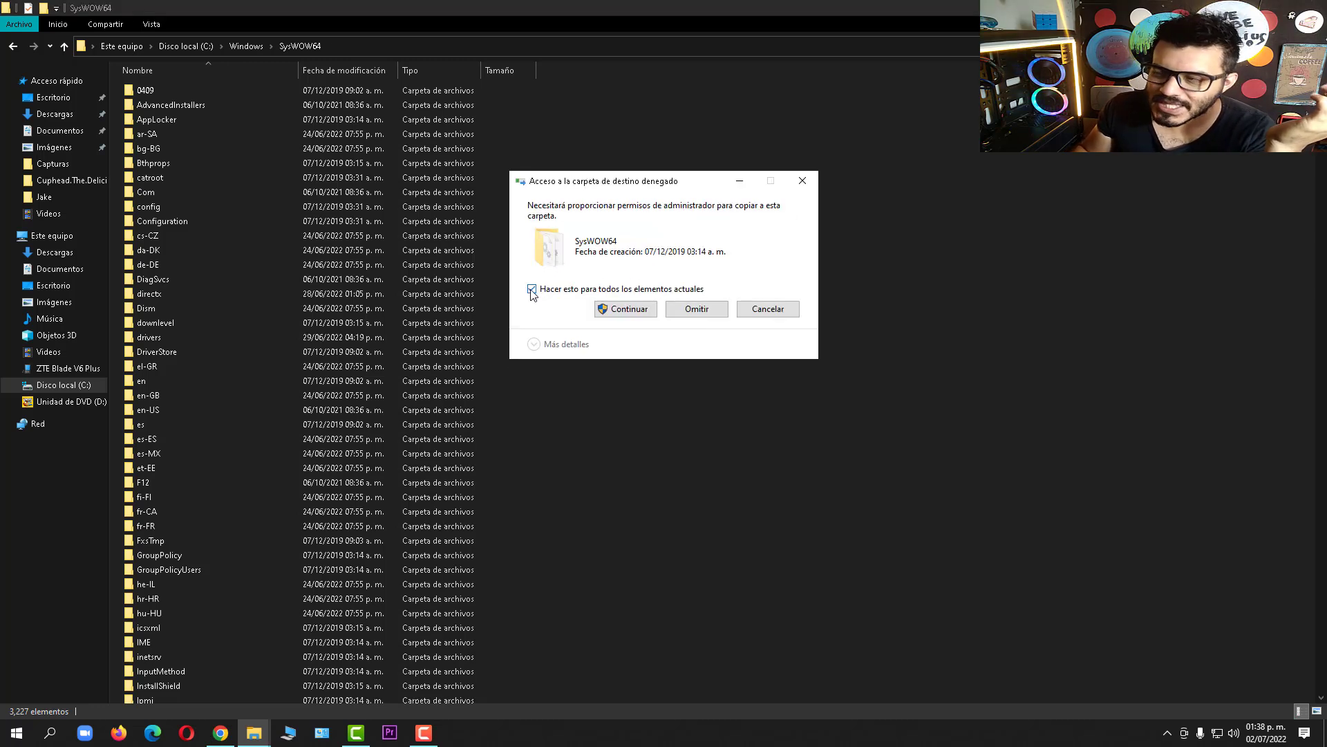
pyautogui.click(612, 311)
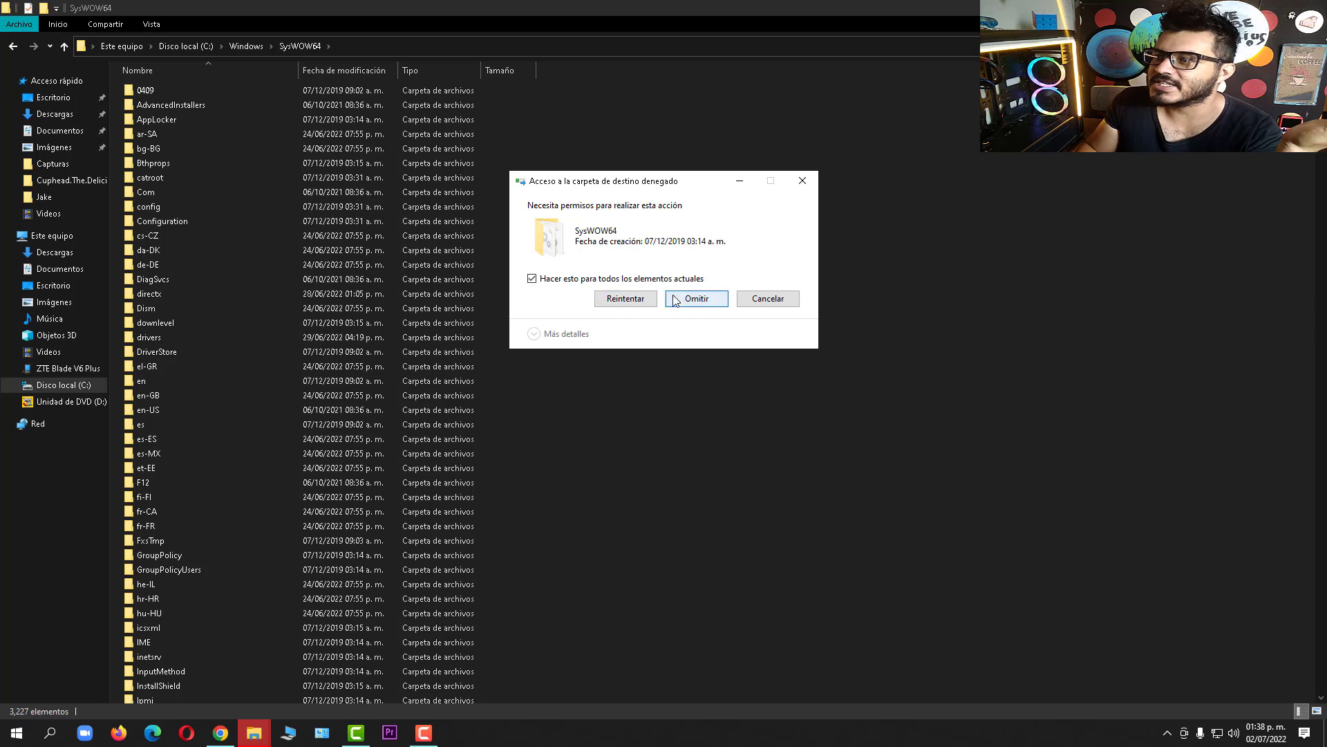
pyautogui.click(694, 299)
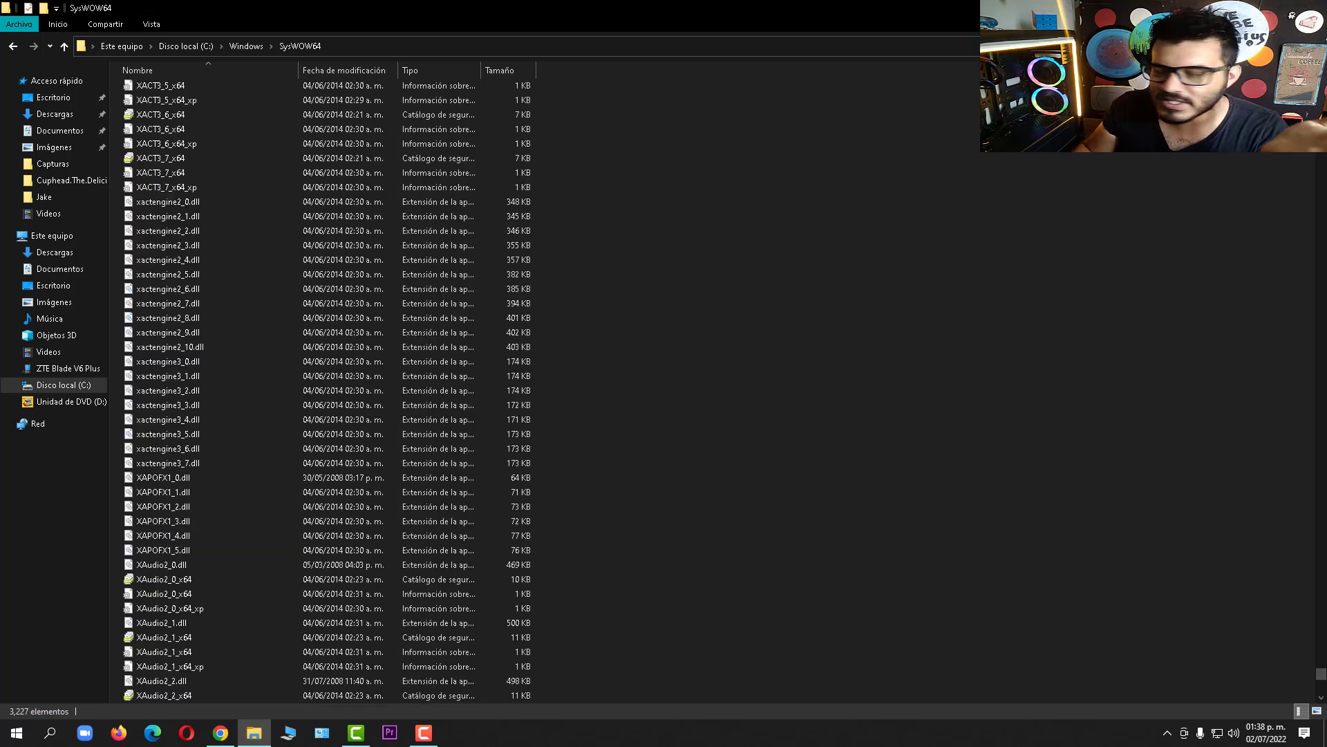
# Open the file location of the Epic Games Launcher desktop shortcut and paste the copied files into that Win32 folder
pyautogui.press('super+d')
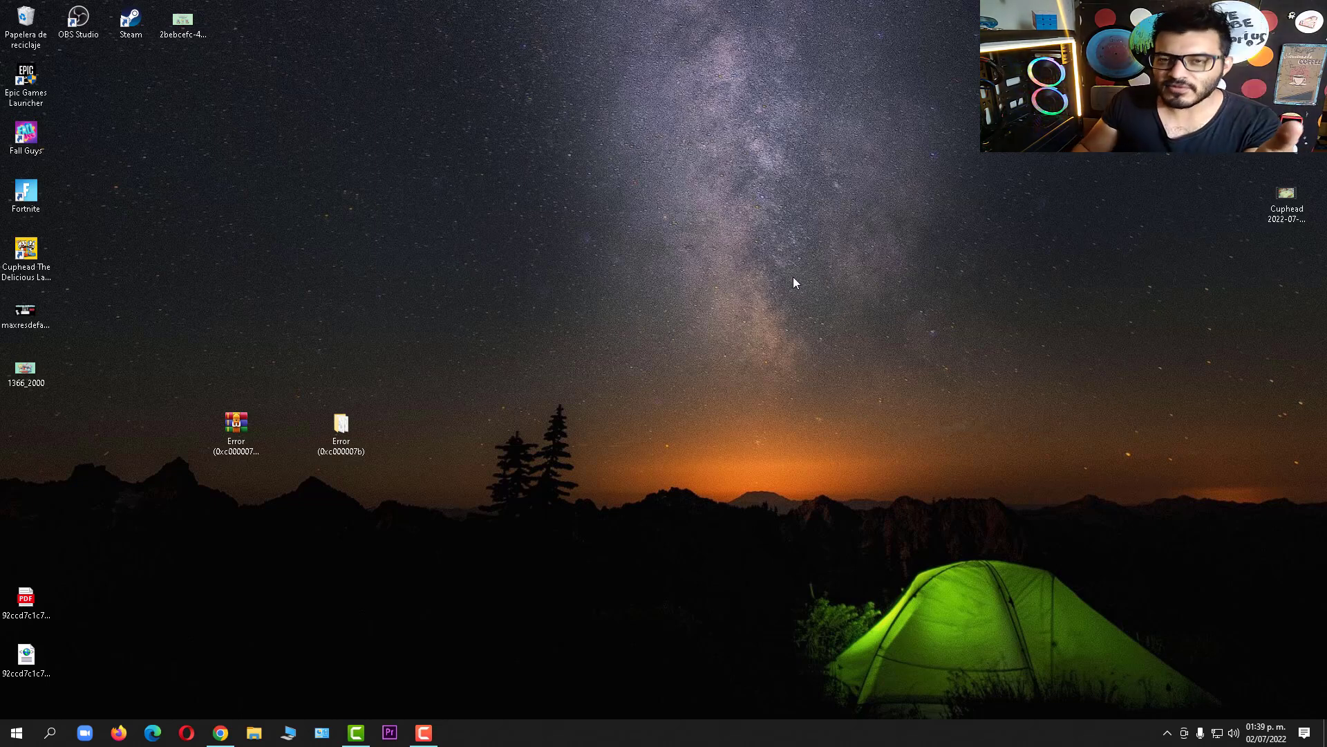
pyautogui.click(32, 105)
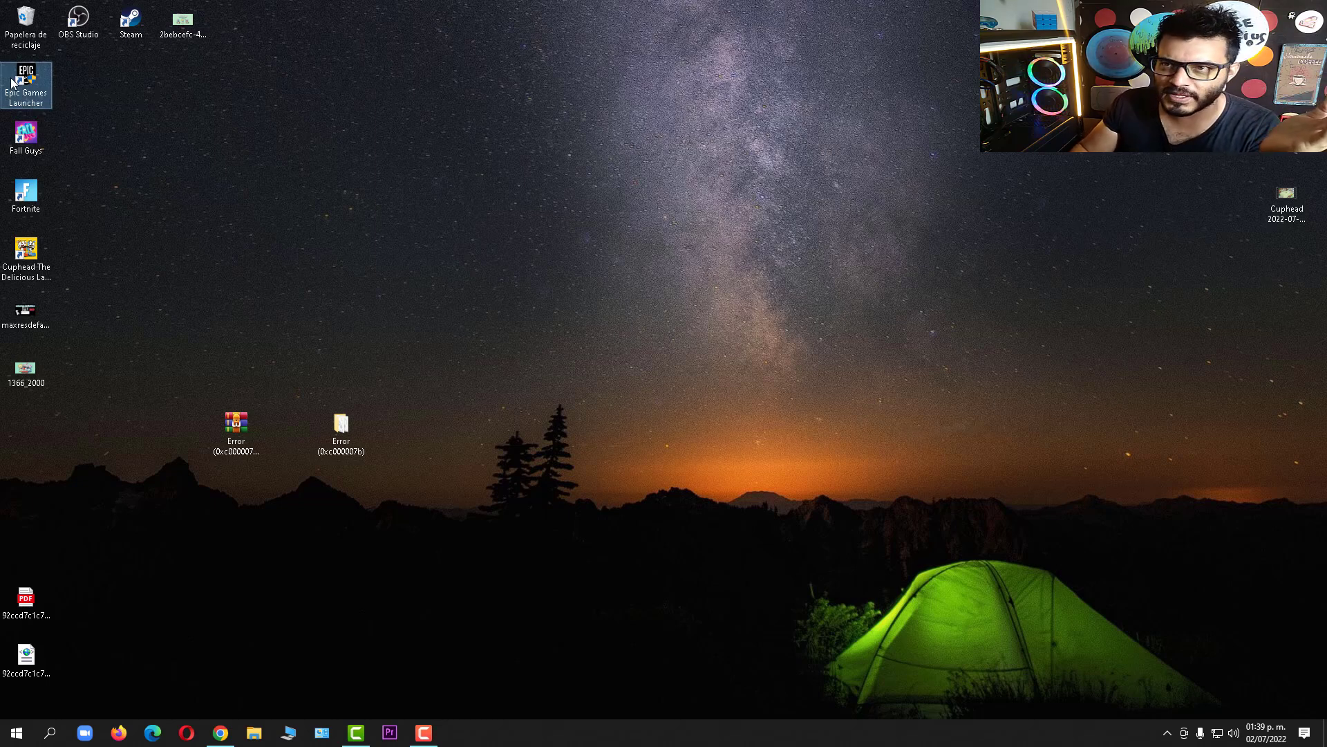
pyautogui.rightClick(12, 79)
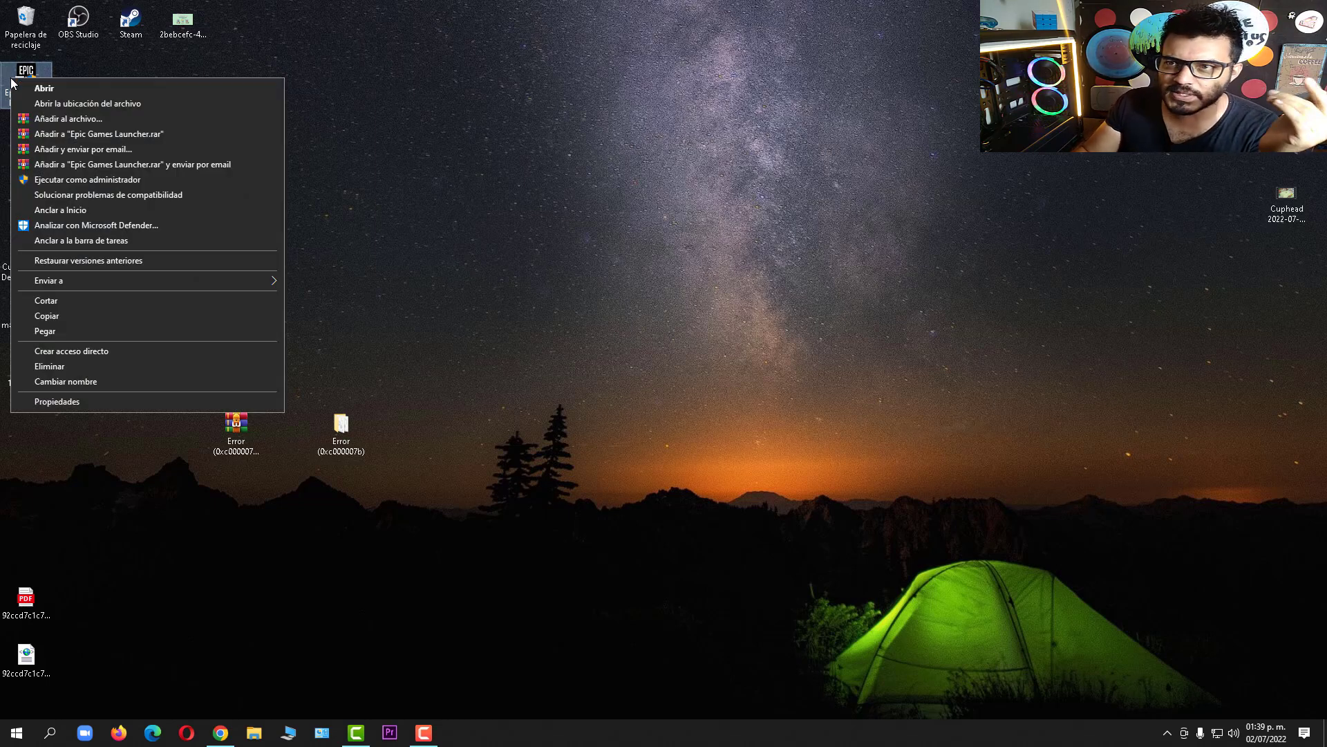
pyautogui.click(87, 104)
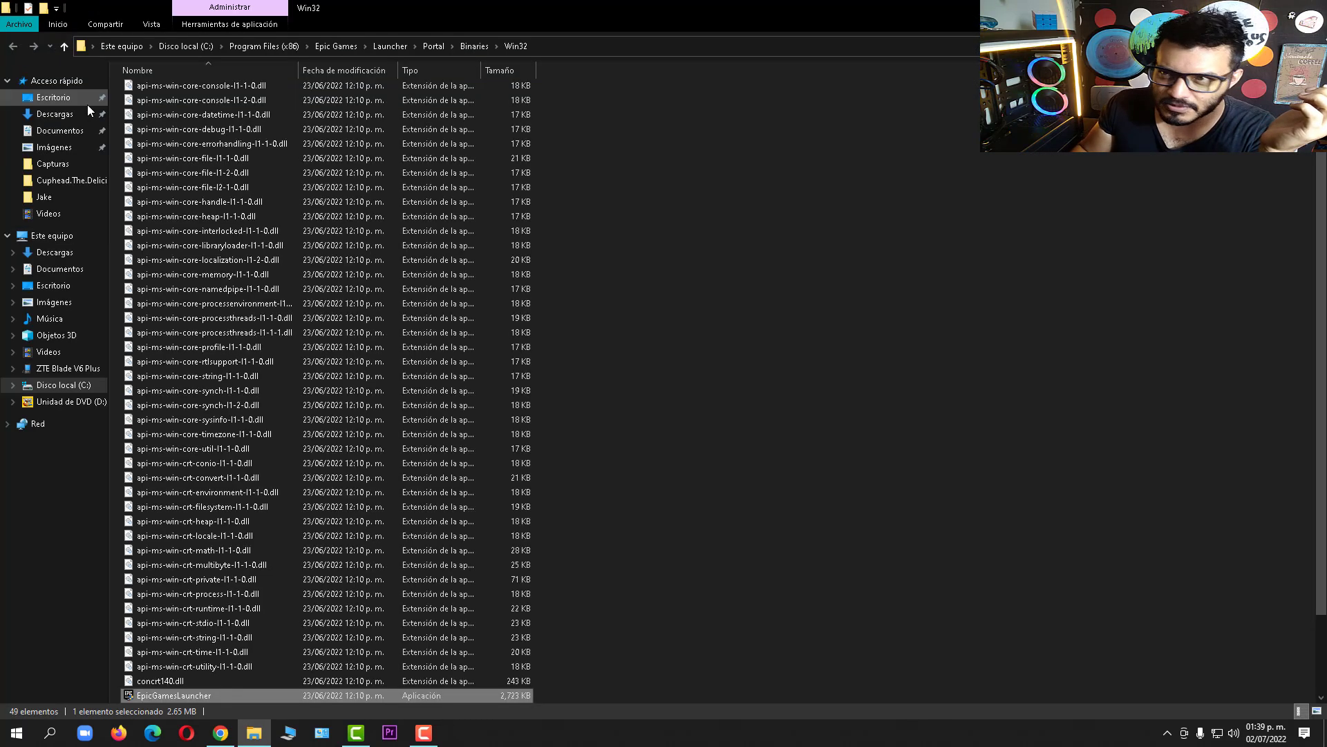
pyautogui.scroll(2, 328, 390)
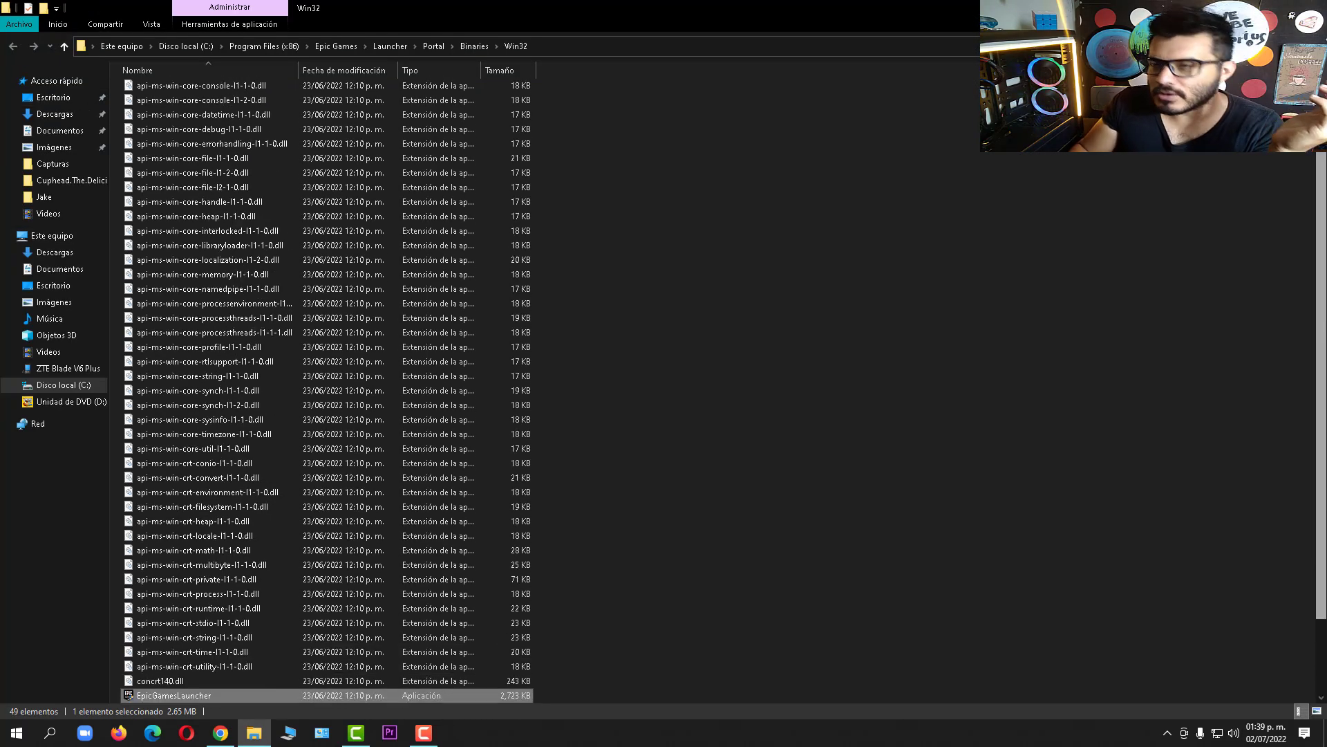
pyautogui.scroll(-2, 1054, 436)
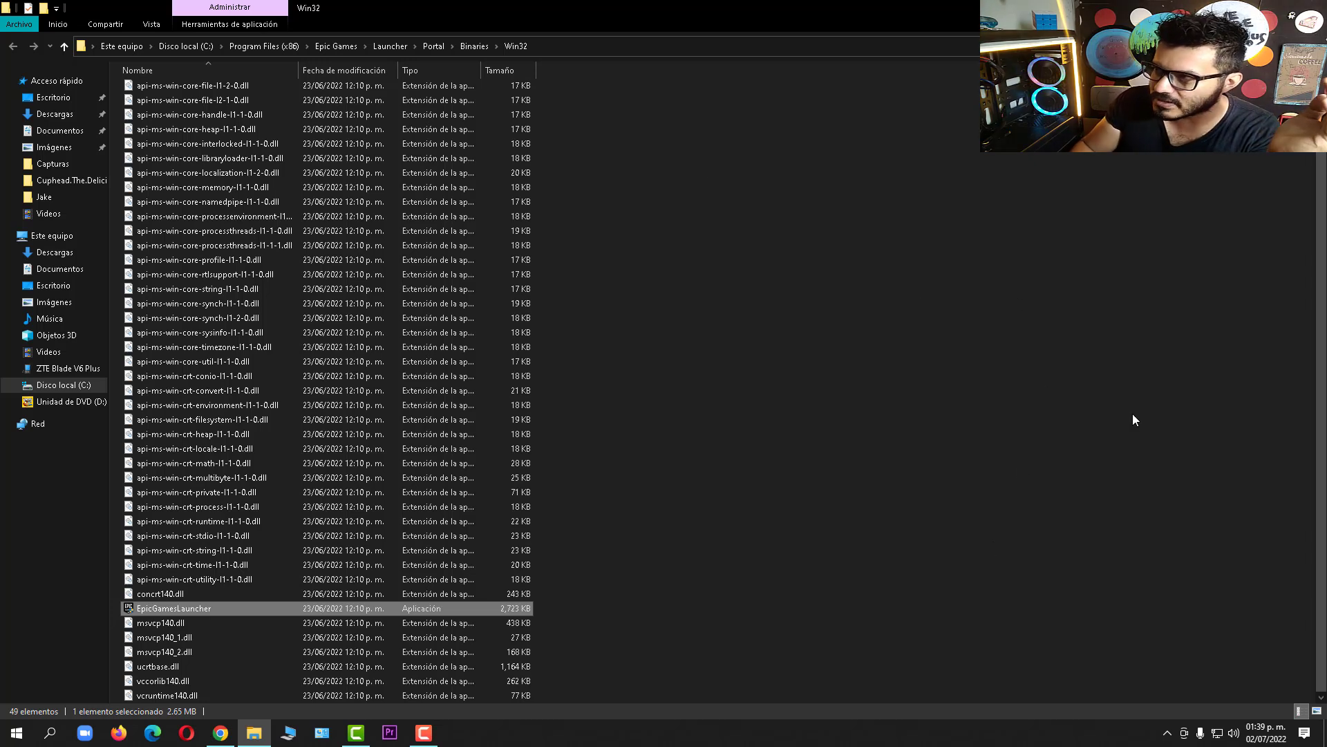
pyautogui.rightClick(975, 386)
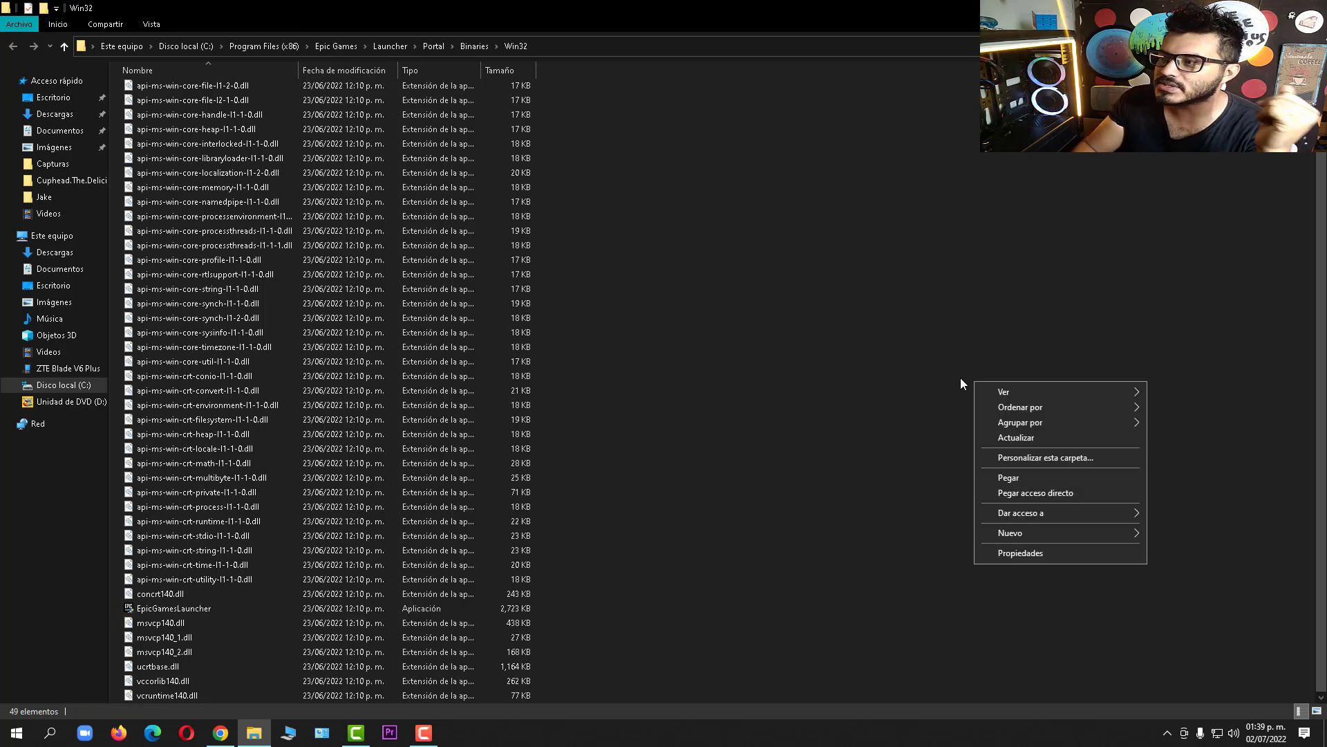
pyautogui.click(1009, 478)
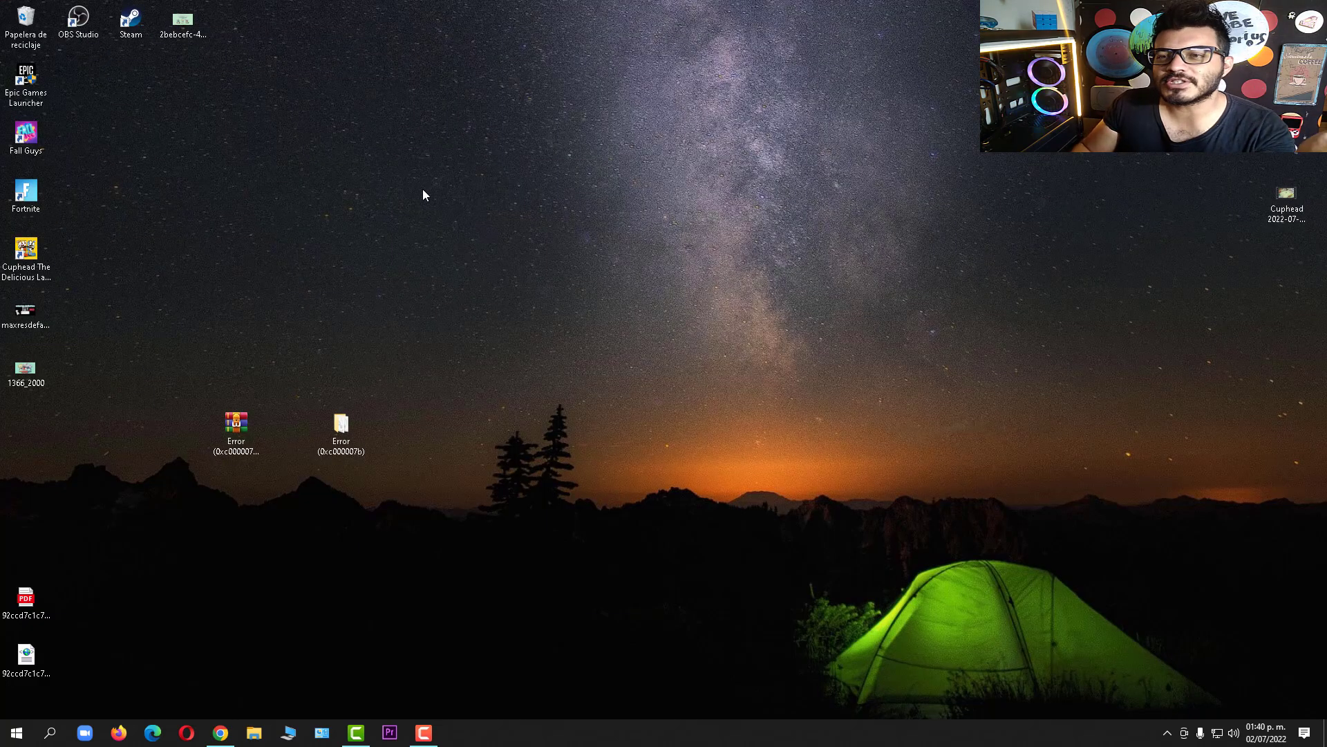
# Run Epic Games Launcher from its desktop shortcut as administrator
pyautogui.rightClick(33, 90)
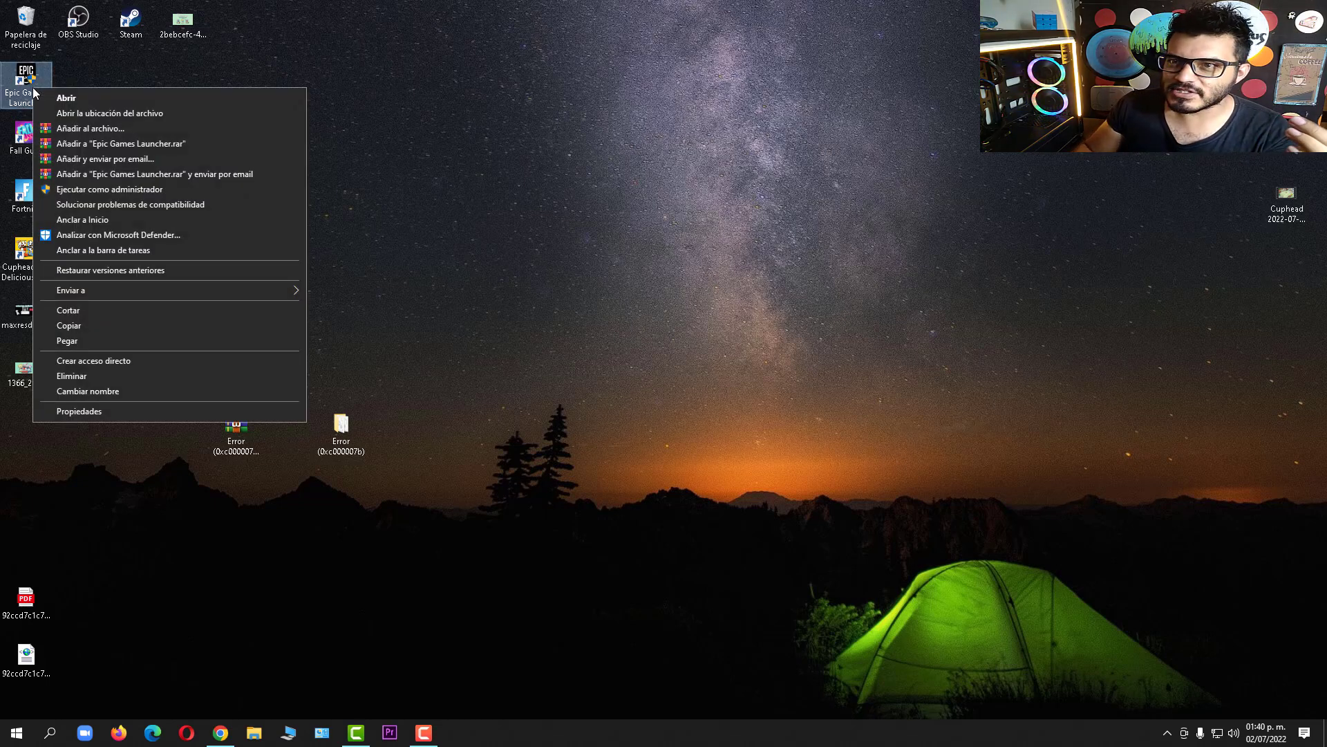
pyautogui.click(107, 188)
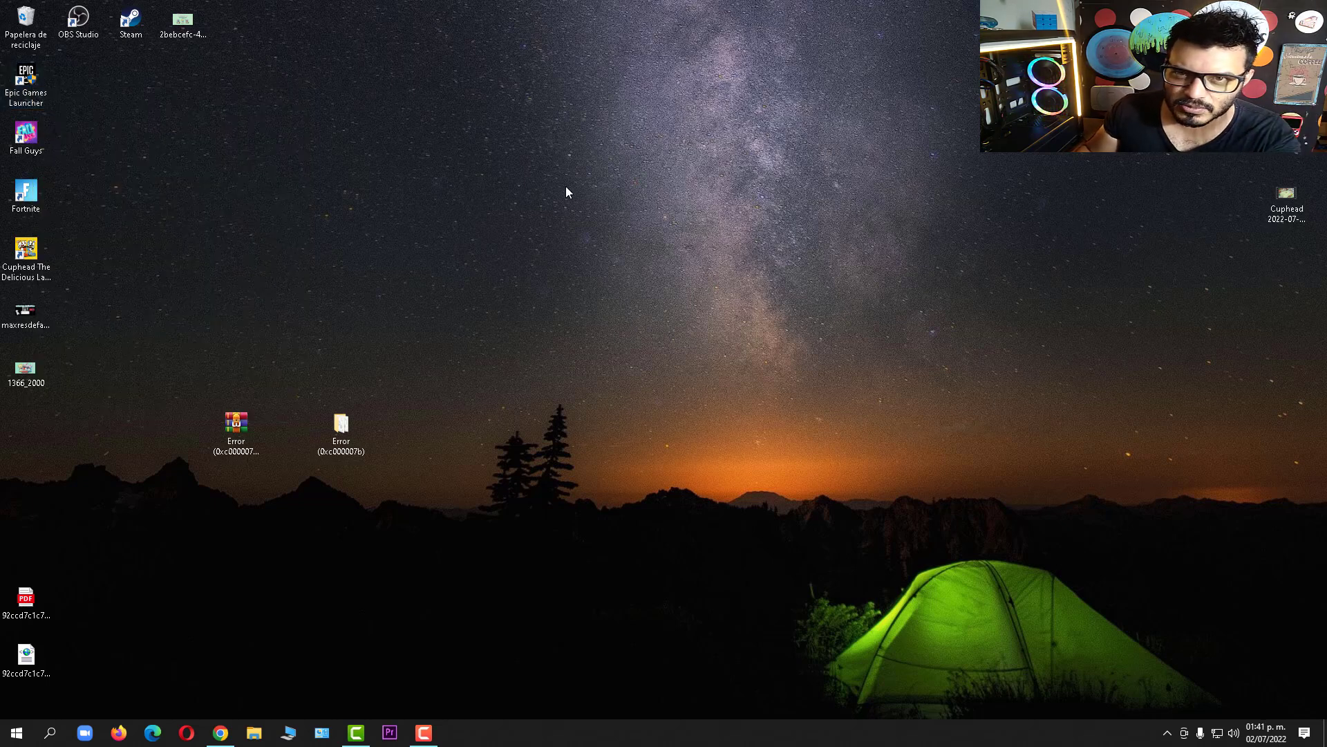